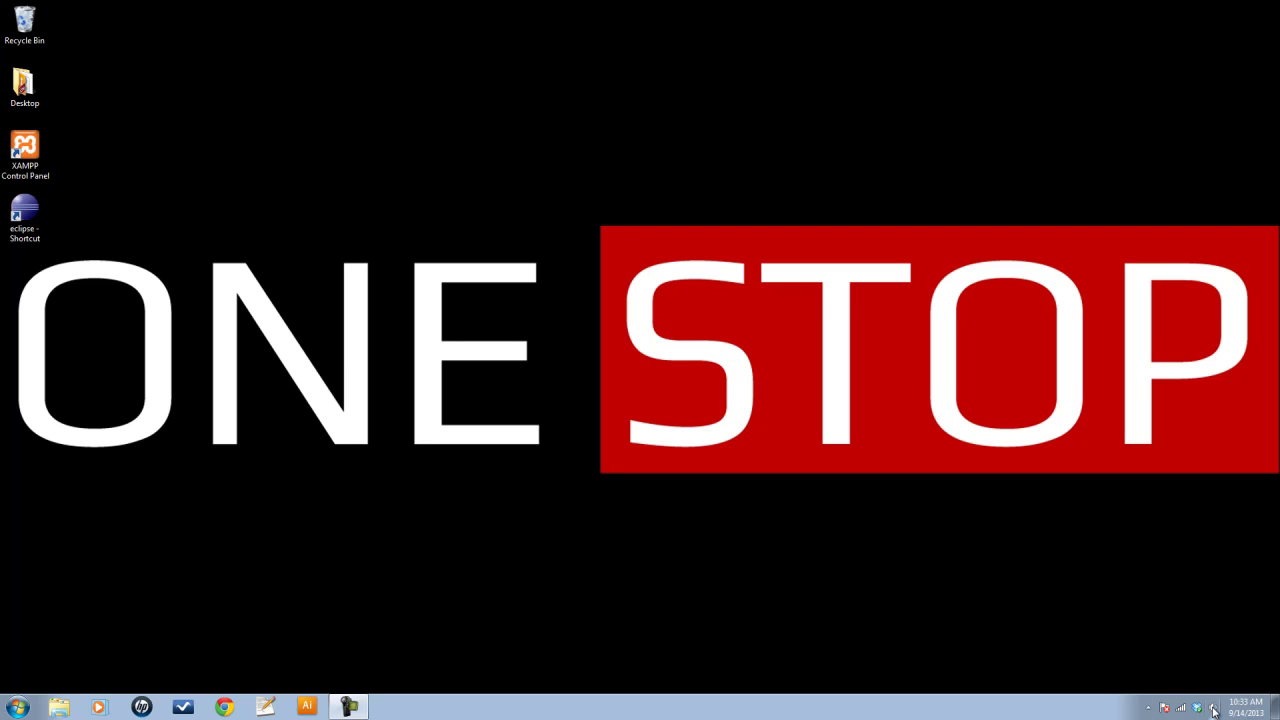
# Launch Chrome, load localhost, and go to phpMyAdmin from the XAMPP page
pyautogui.click(226, 707)
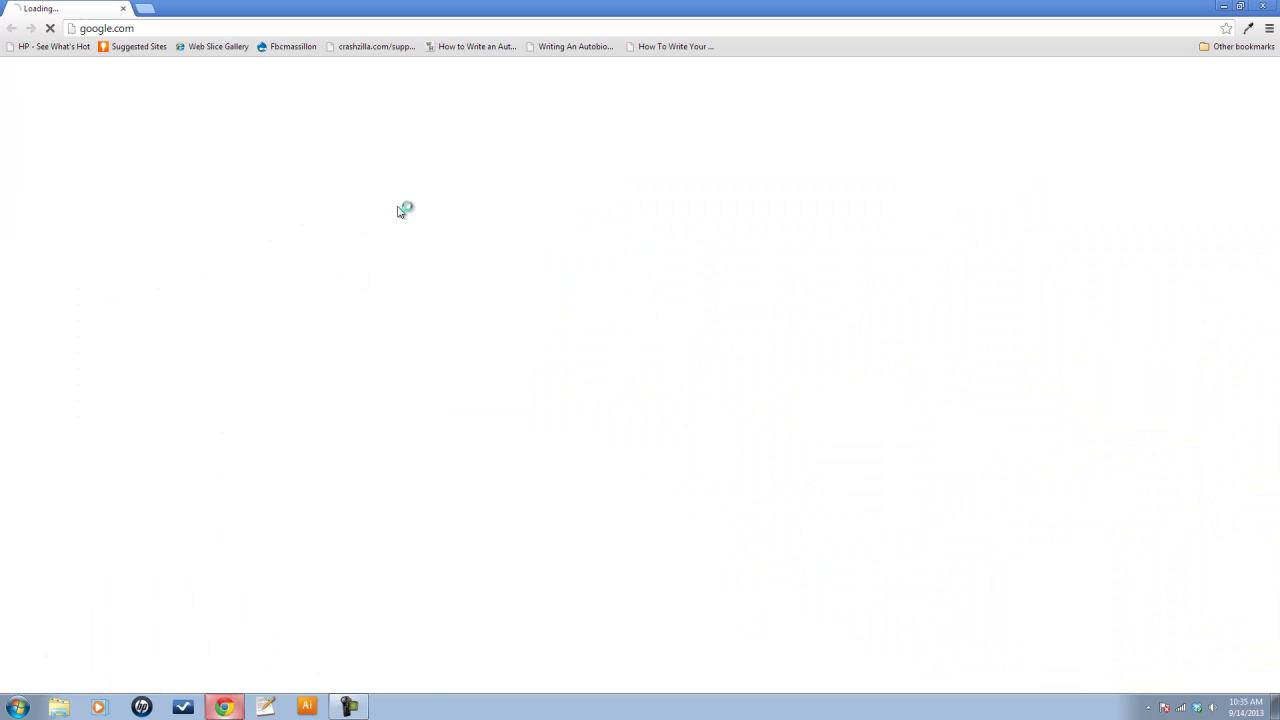
pyautogui.click(247, 29)
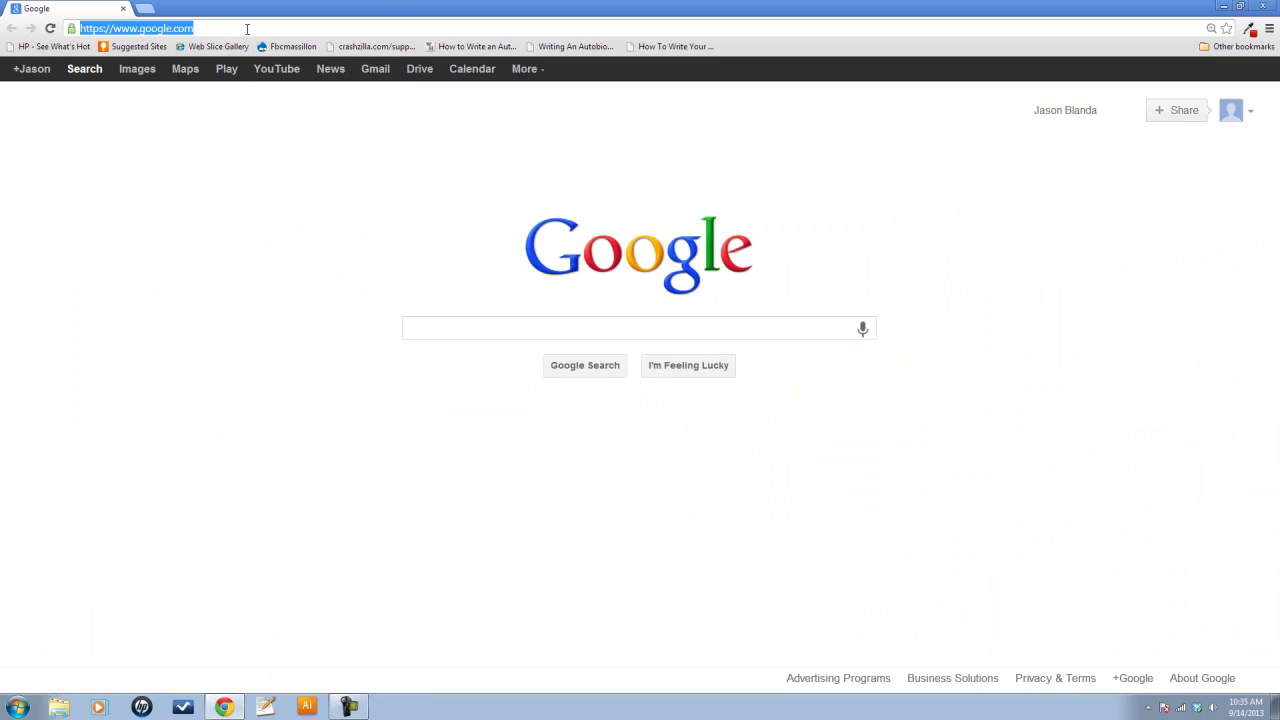
pyautogui.write('localhost')
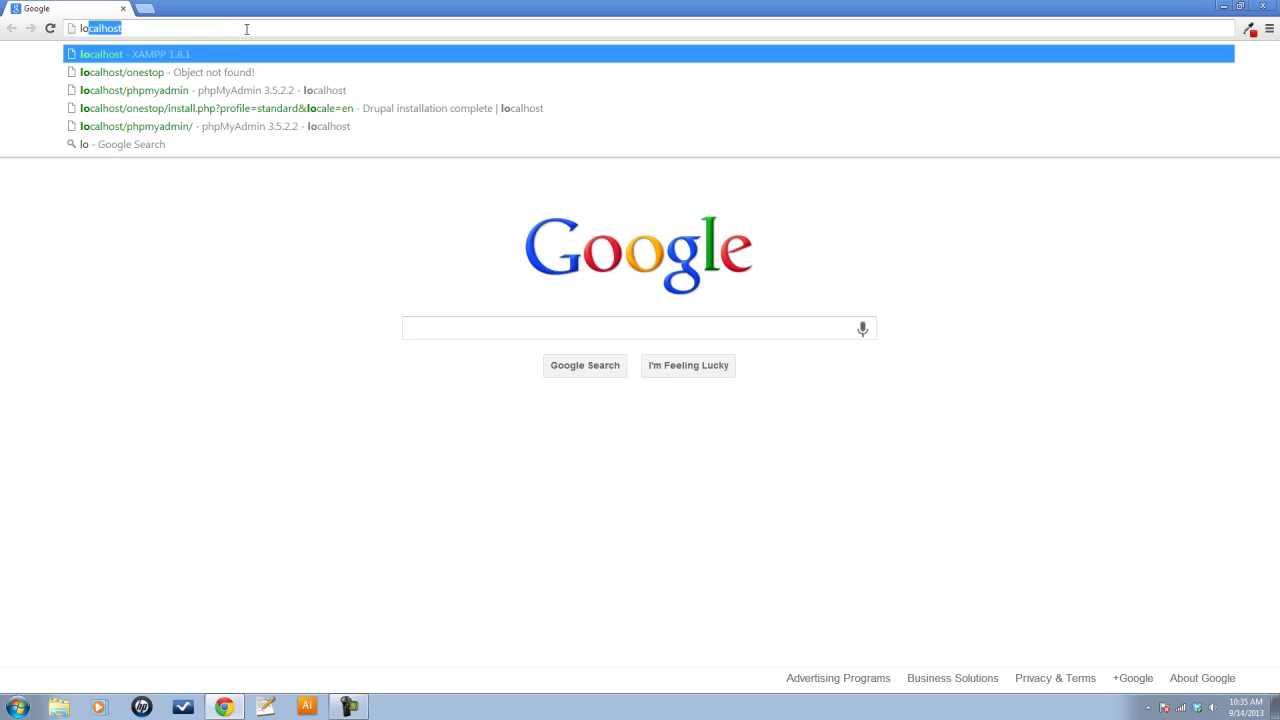
pyautogui.press('Return')
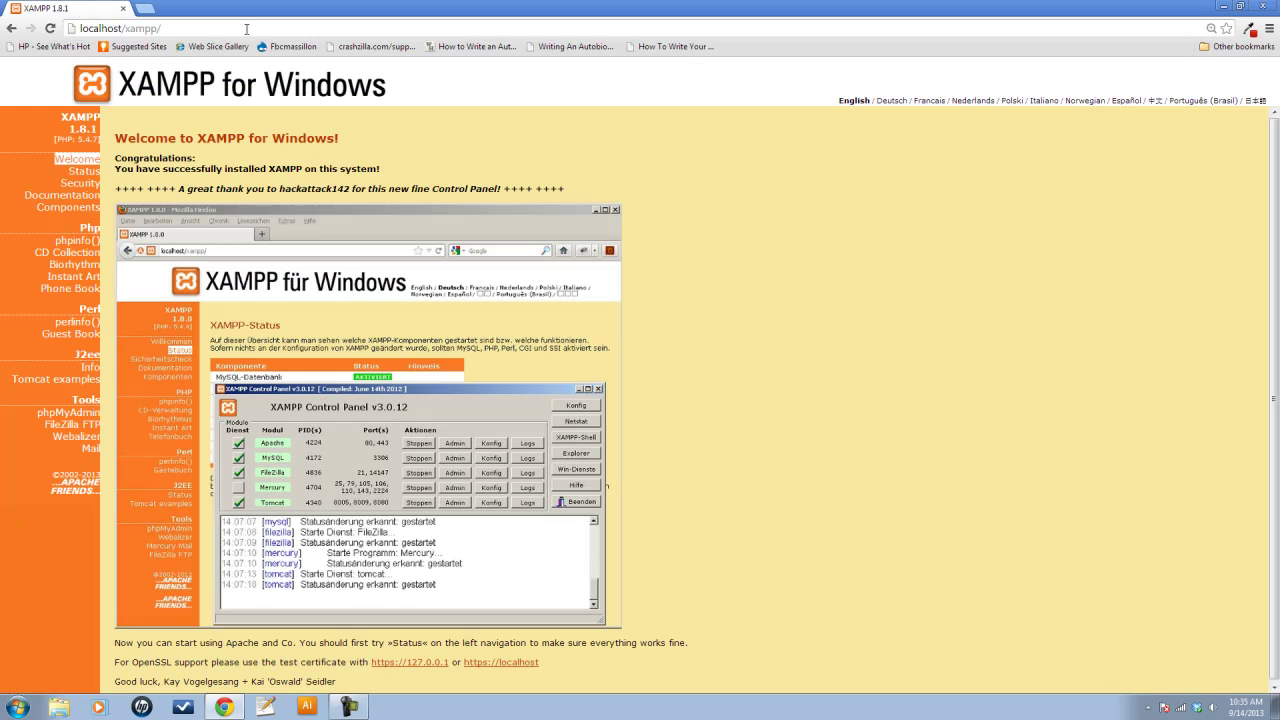
pyautogui.click(76, 414)
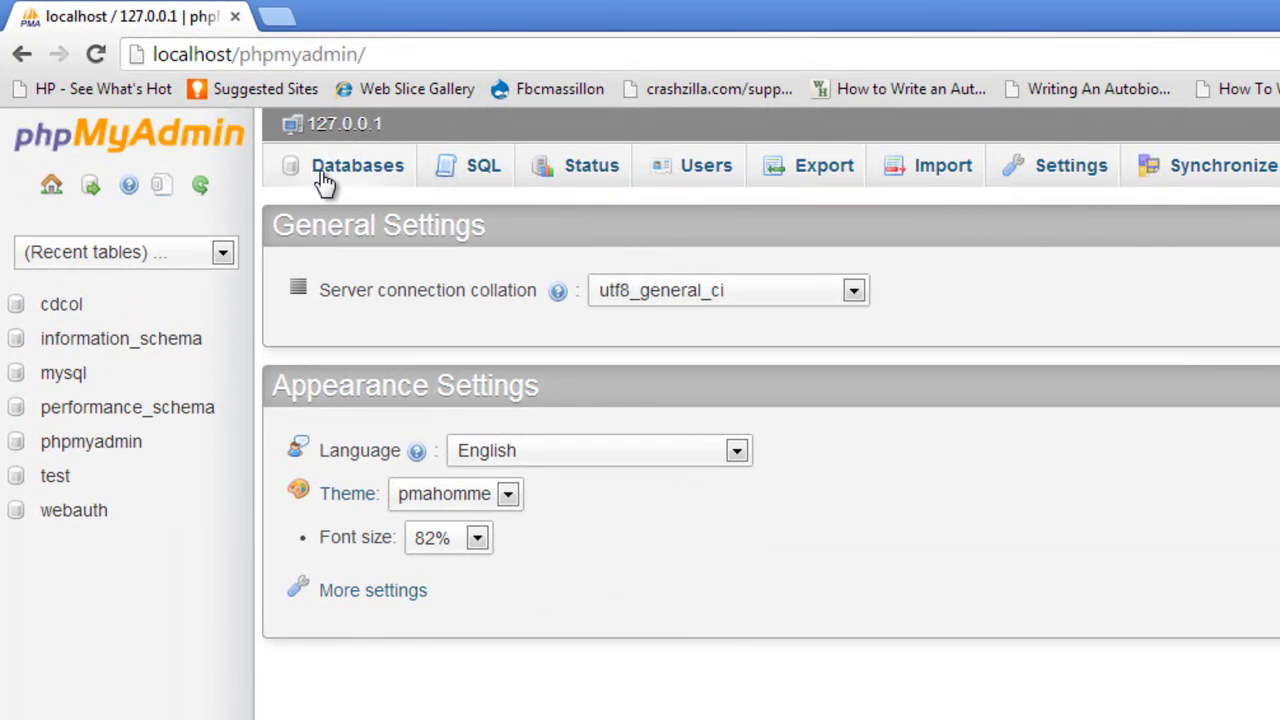
# On the Databases tab, create a database named 'onestop' with utf8_general_ci collation
pyautogui.click(324, 178)
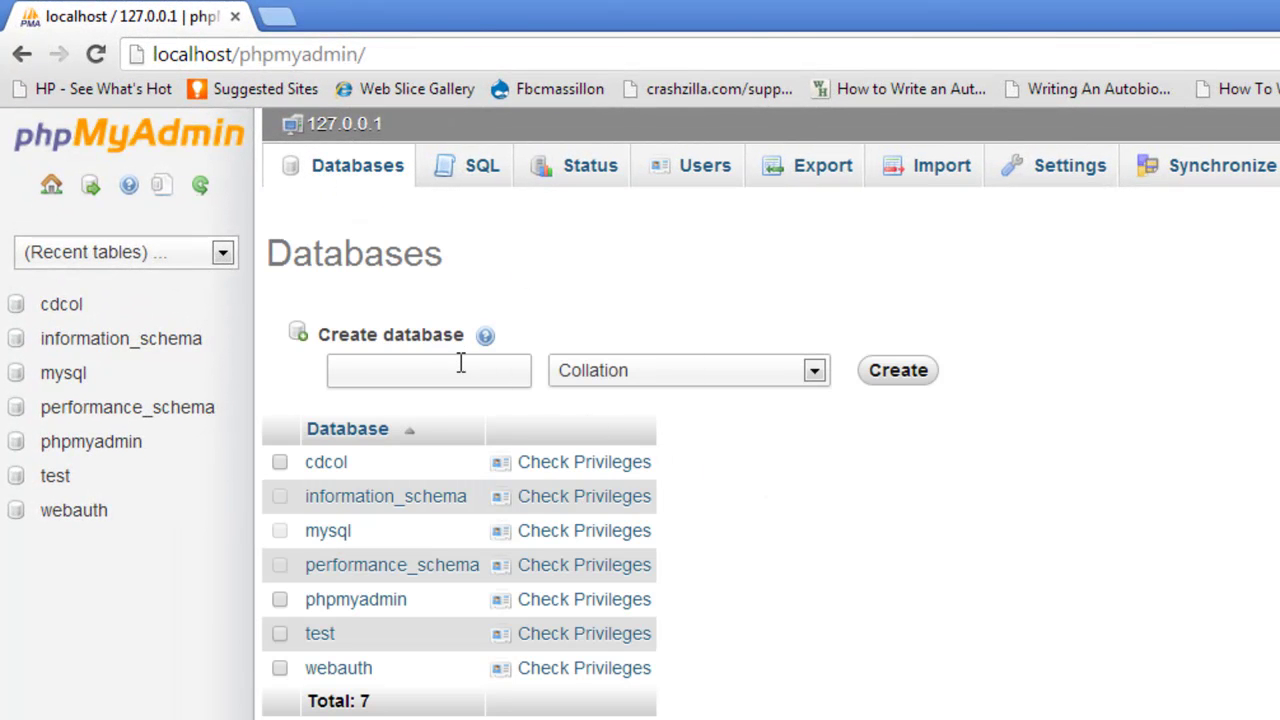
pyautogui.click(461, 367)
pyautogui.write('onestop')
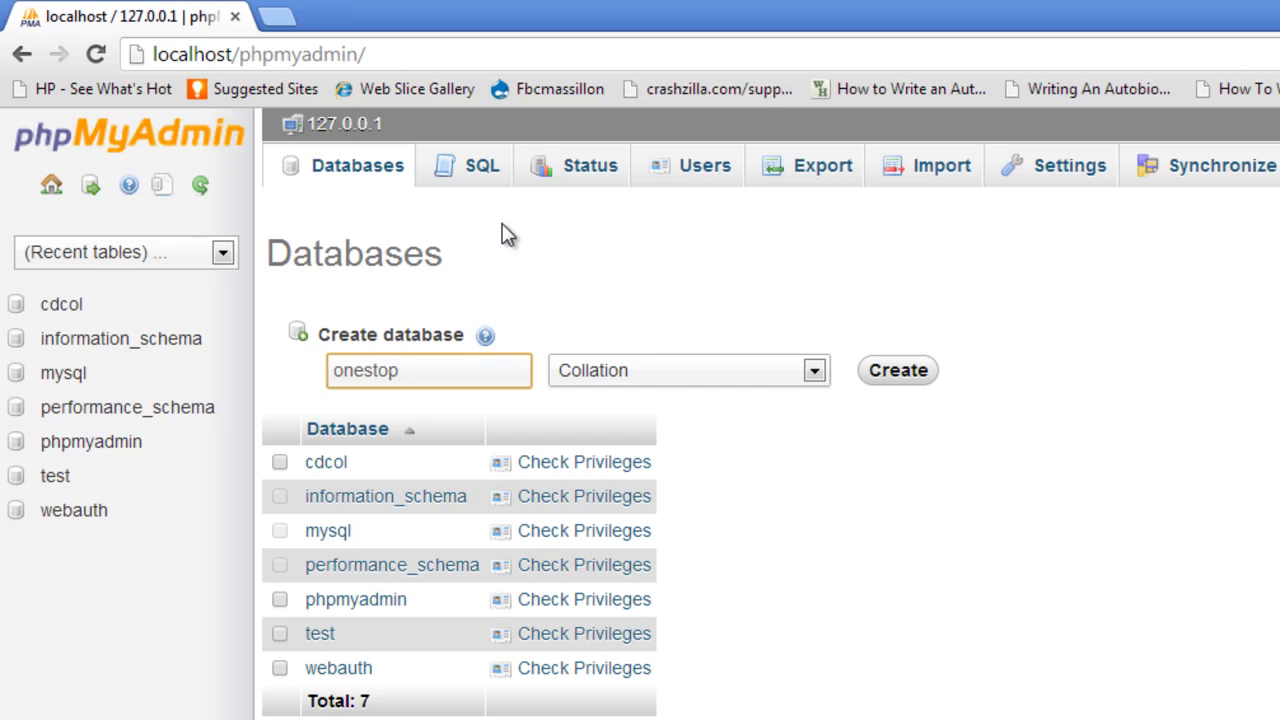
pyautogui.click(815, 372)
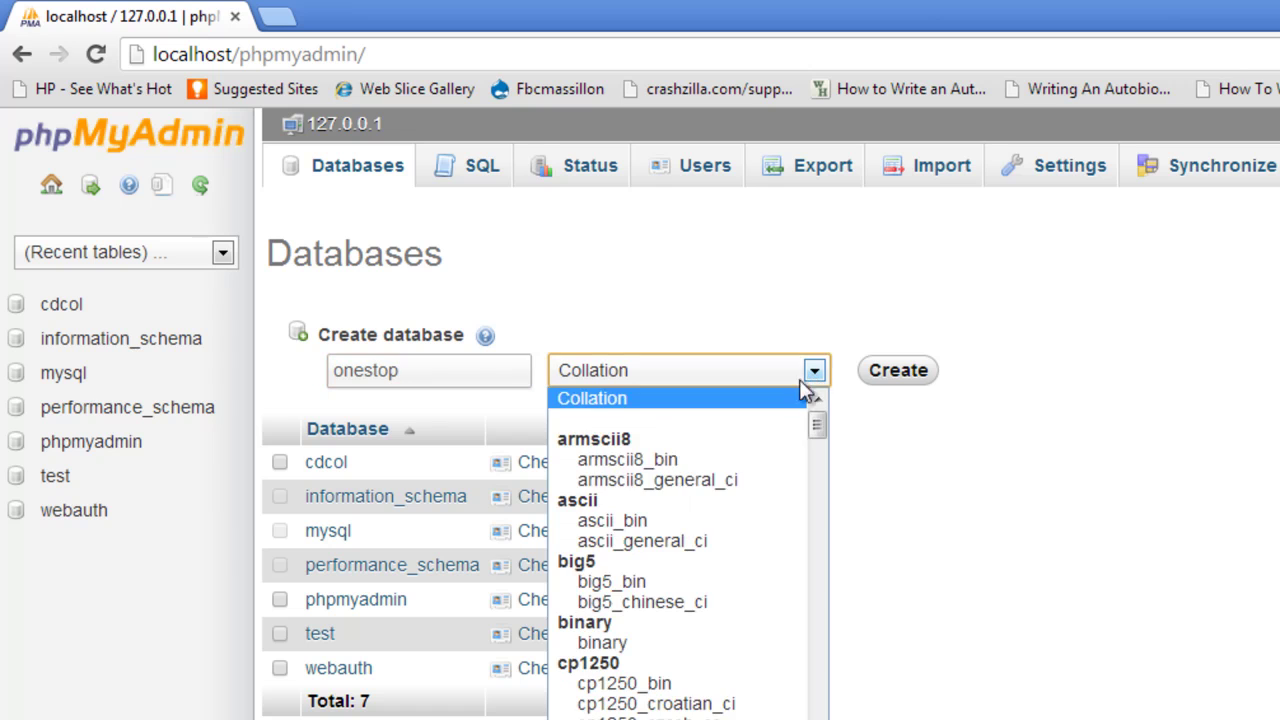
pyautogui.moveTo(814, 429); pyautogui.dragTo(828, 708)
pyautogui.click(741, 701)
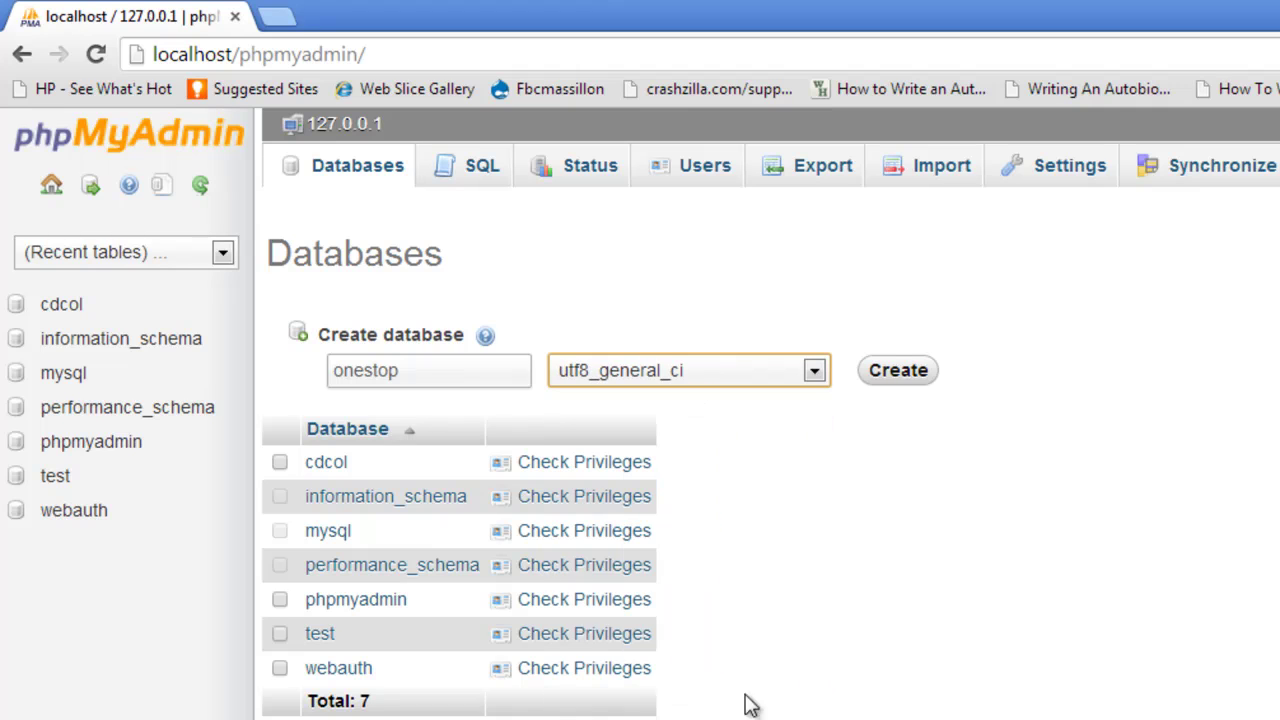
pyautogui.click(895, 372)
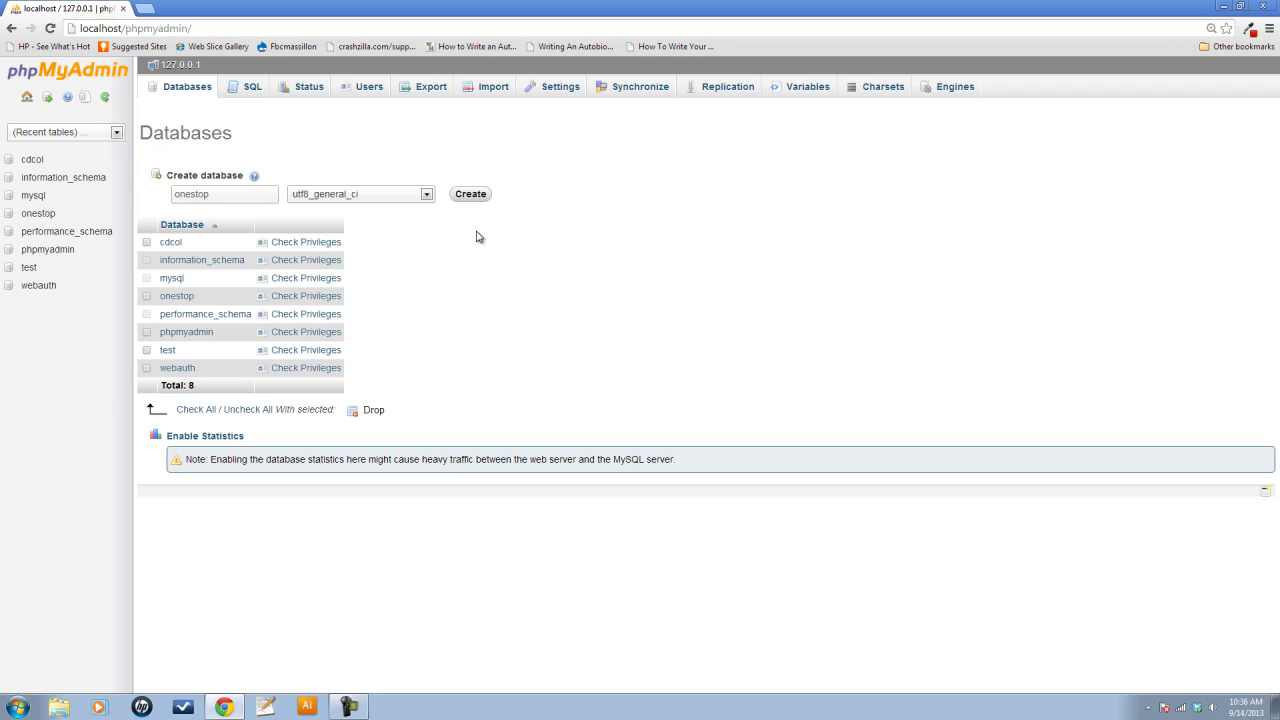
pyautogui.click(222, 31)
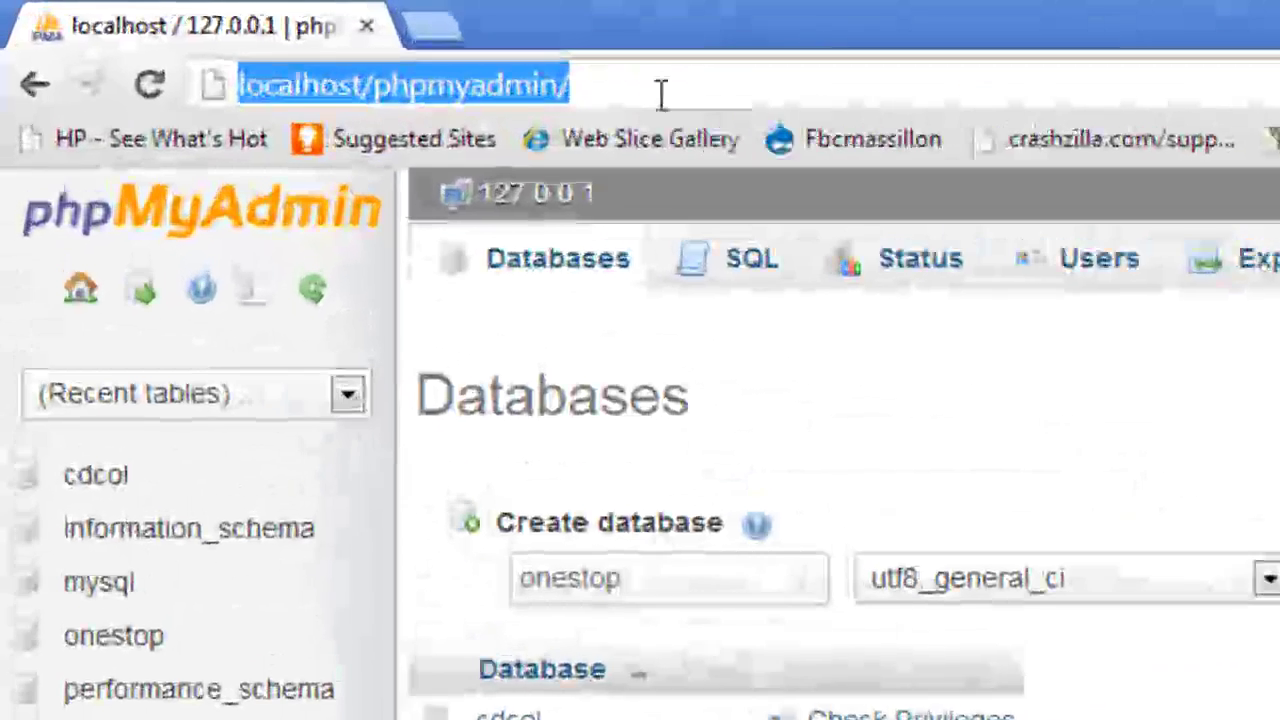
# Go to drupal.org and follow Get Started to the Drupal 7.23 download page
pyautogui.write('drupal.org')
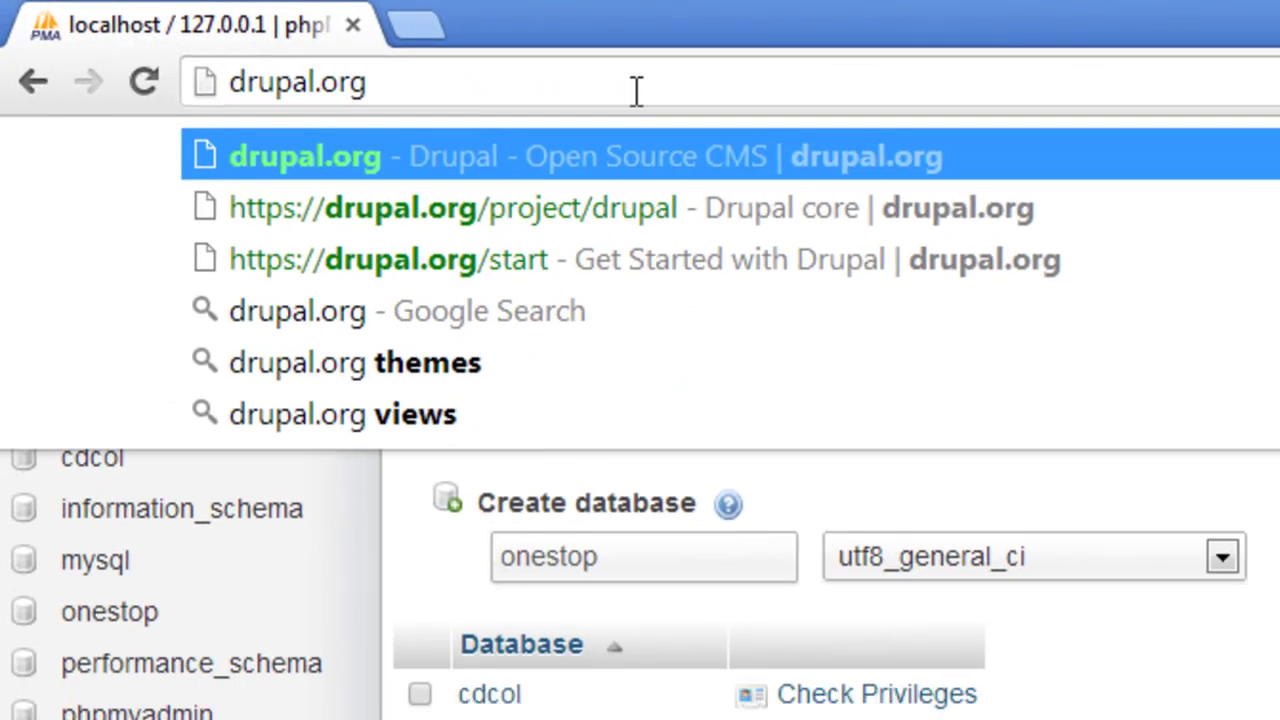
pyautogui.press('Return')
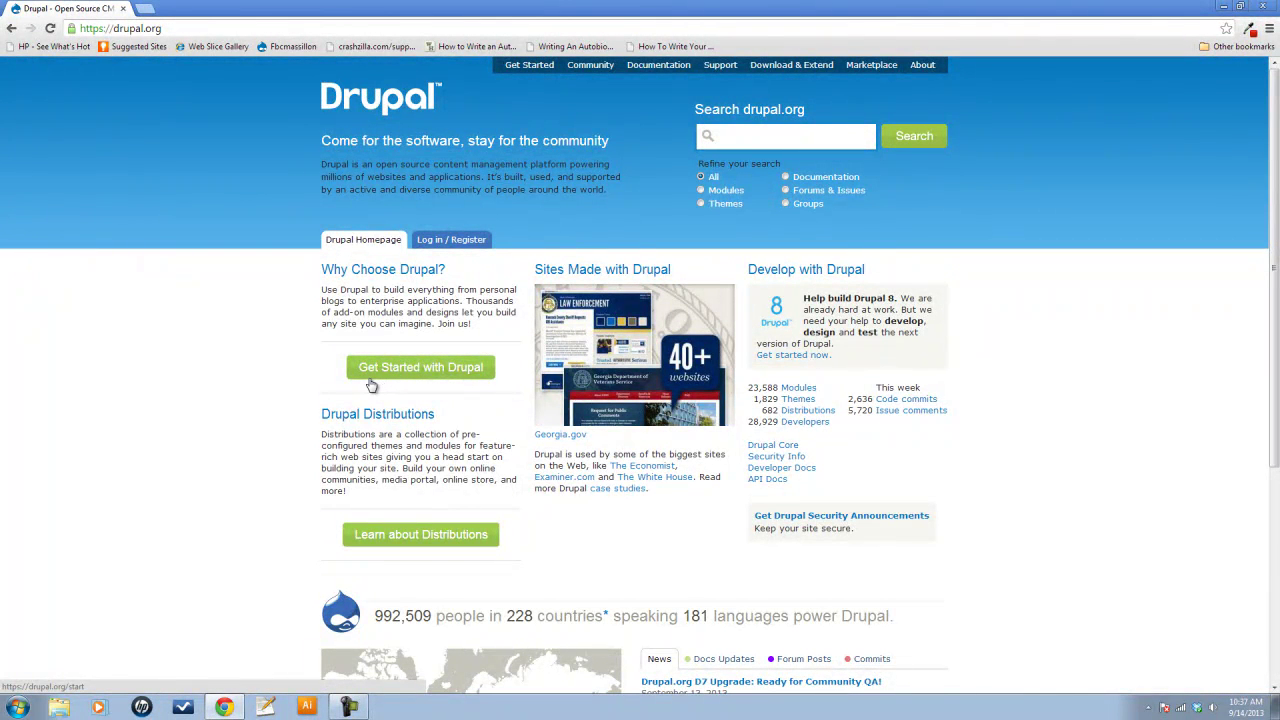
pyautogui.click(455, 381)
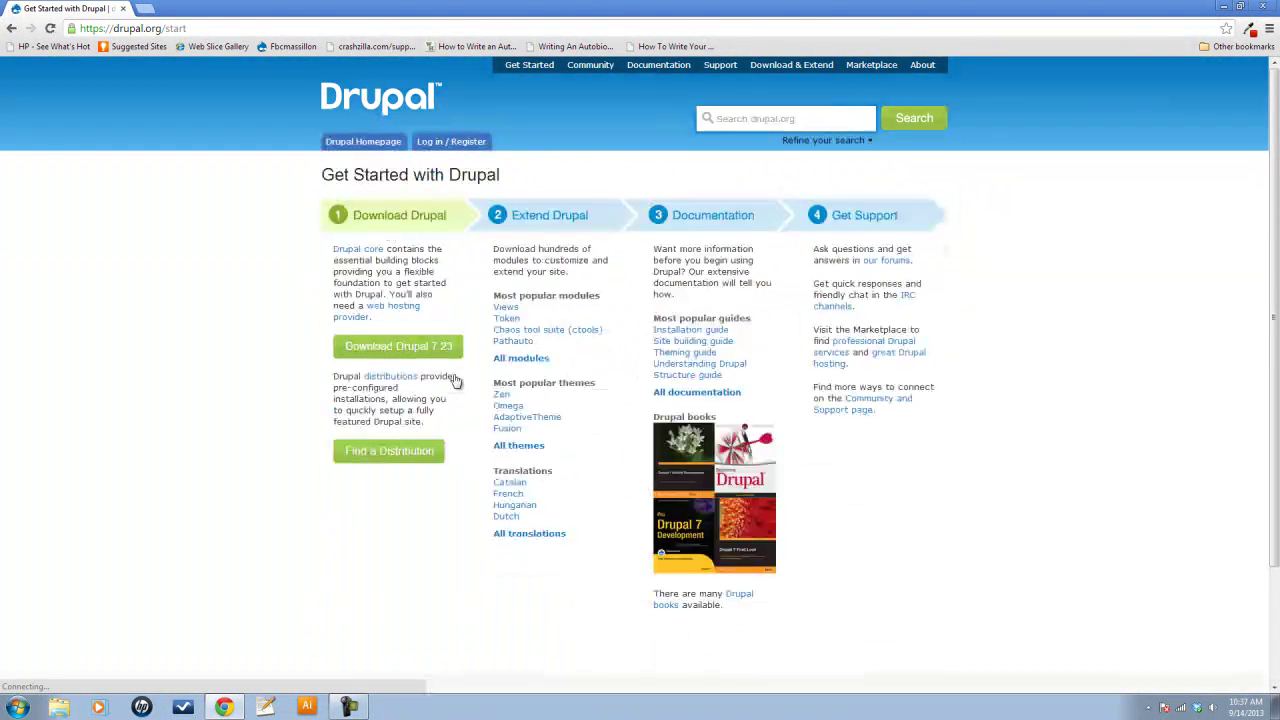
pyautogui.click(385, 352)
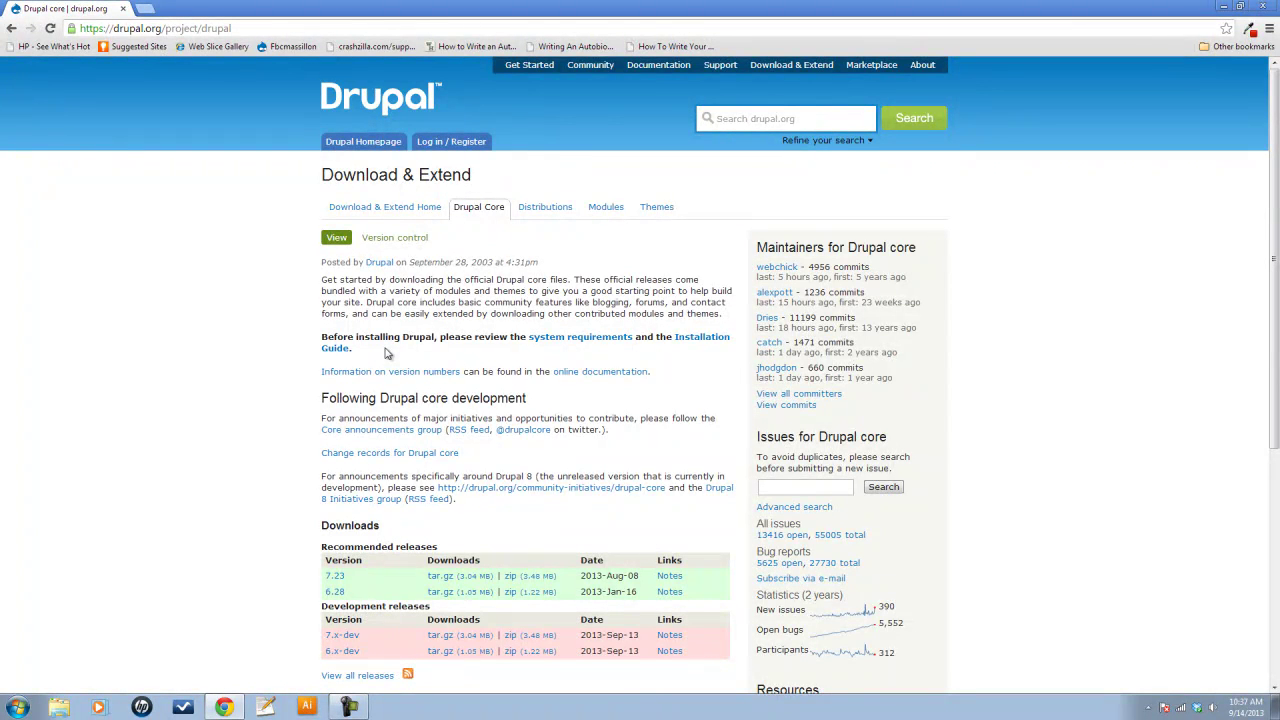
# Scroll down to the Recommended releases section for Drupal 7.23
pyautogui.scroll(-1, 388, 353)
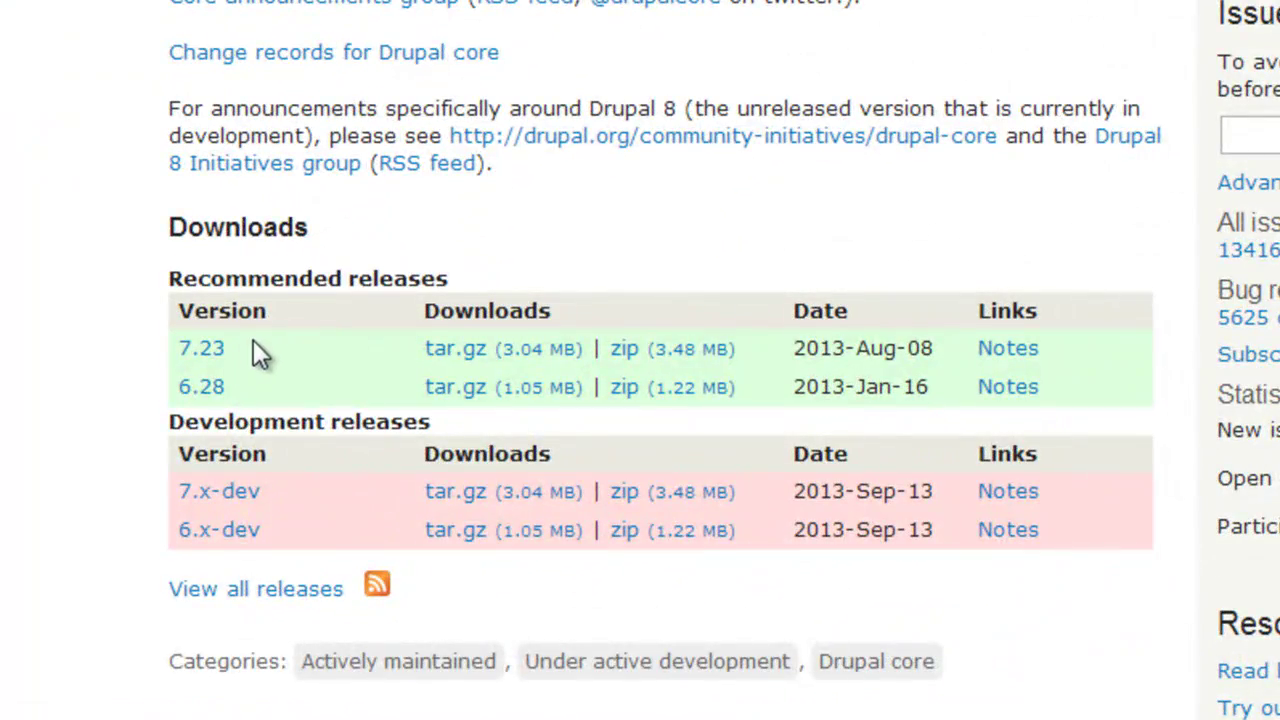
pyautogui.scroll(-2, 260, 335)
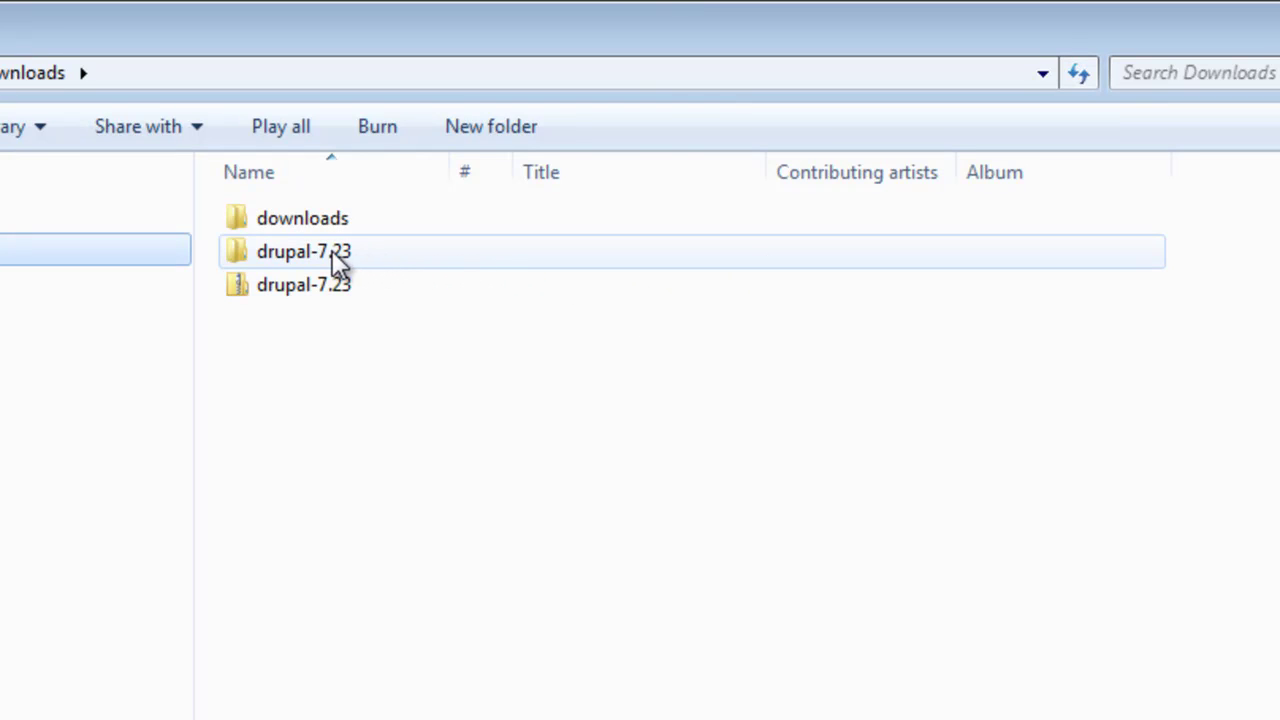
# Rename the inner drupal-7.23 folder to 'onestop'
pyautogui.doubleClick(273, 250)
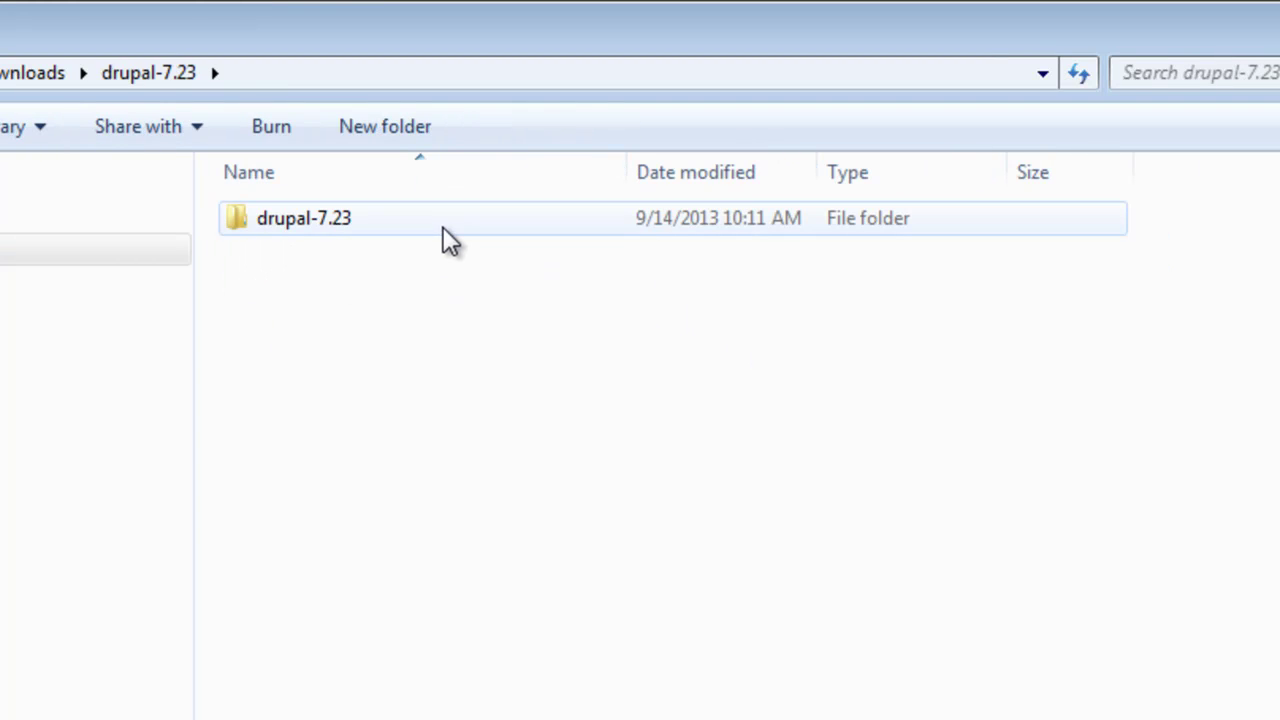
pyautogui.rightClick(316, 220)
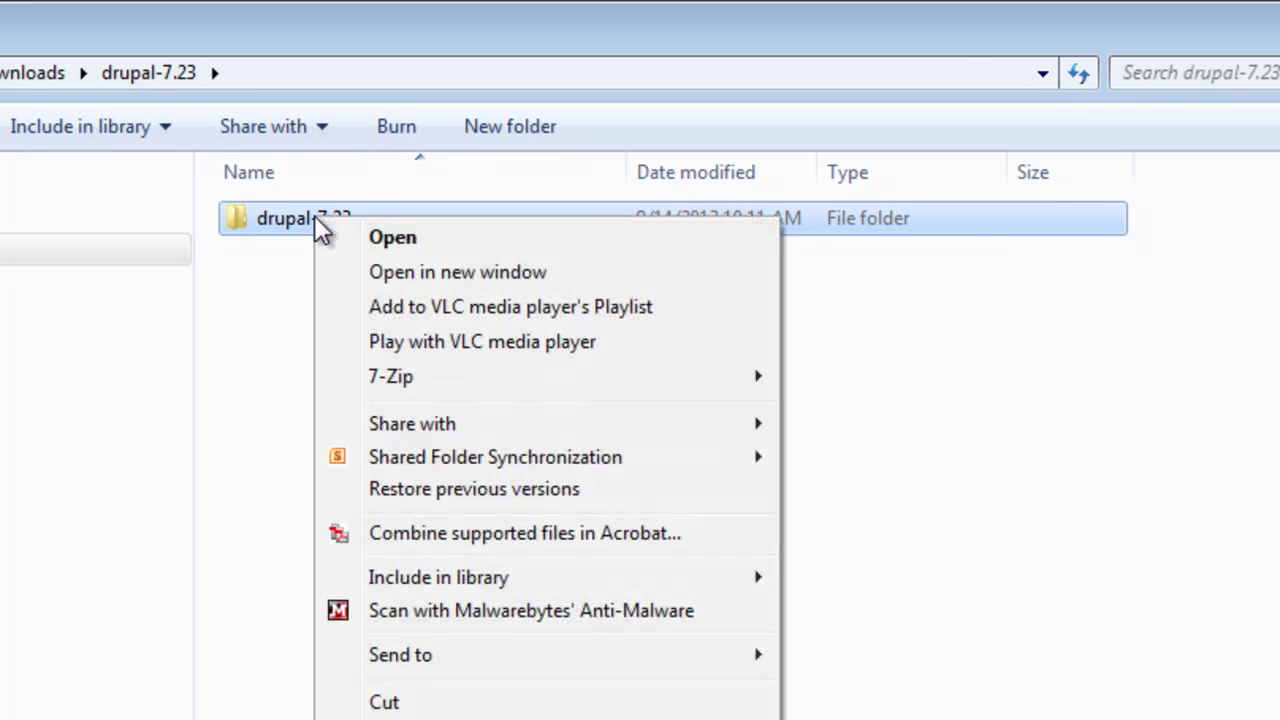
pyautogui.press('m')
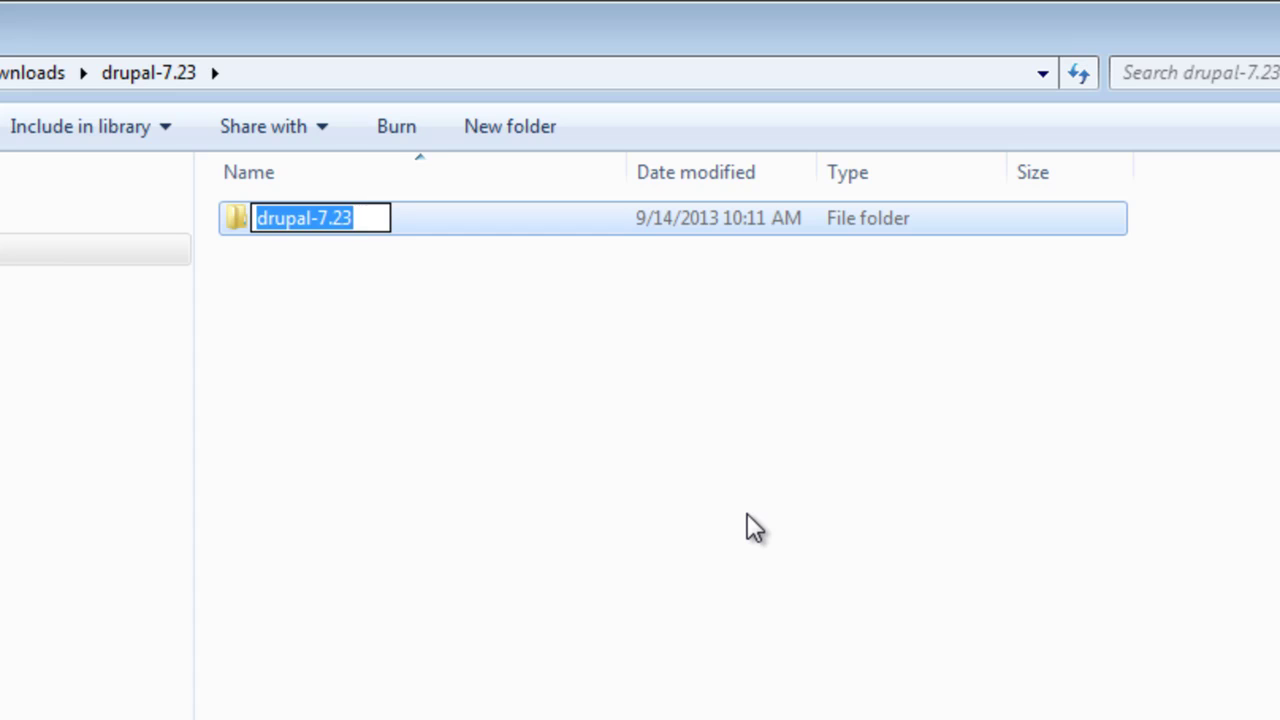
pyautogui.write('onestop')
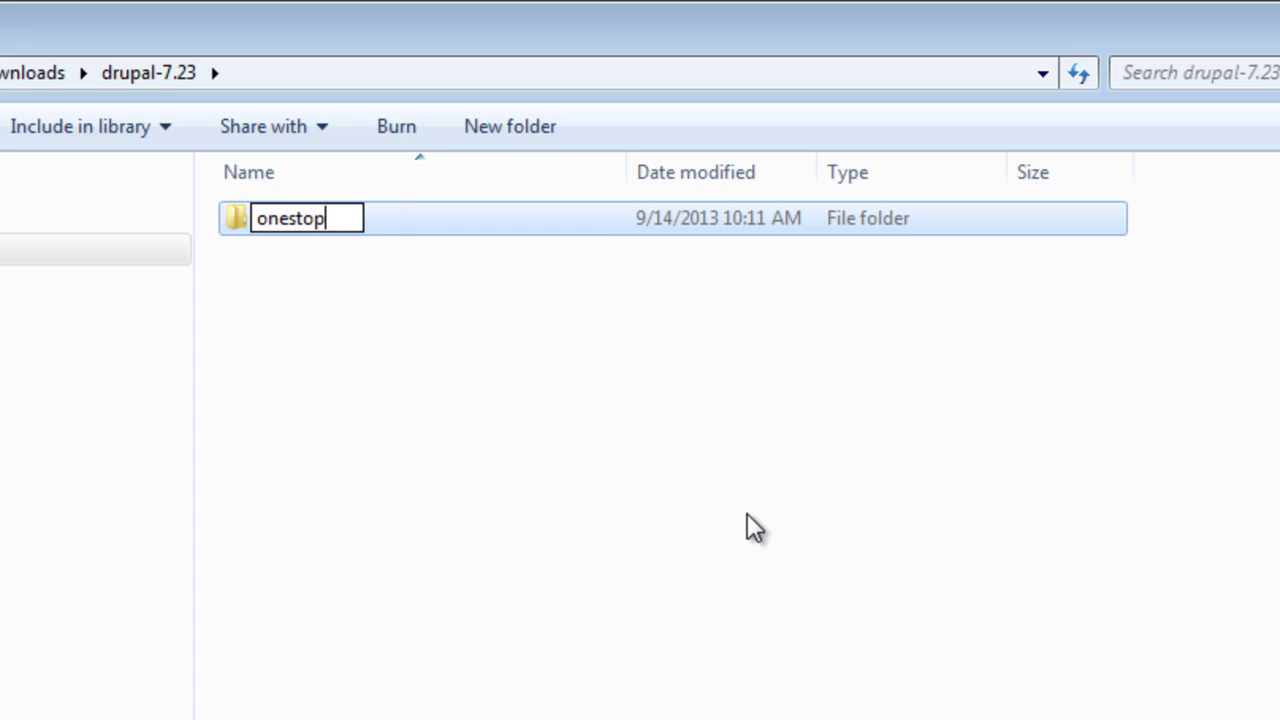
pyautogui.click(586, 517)
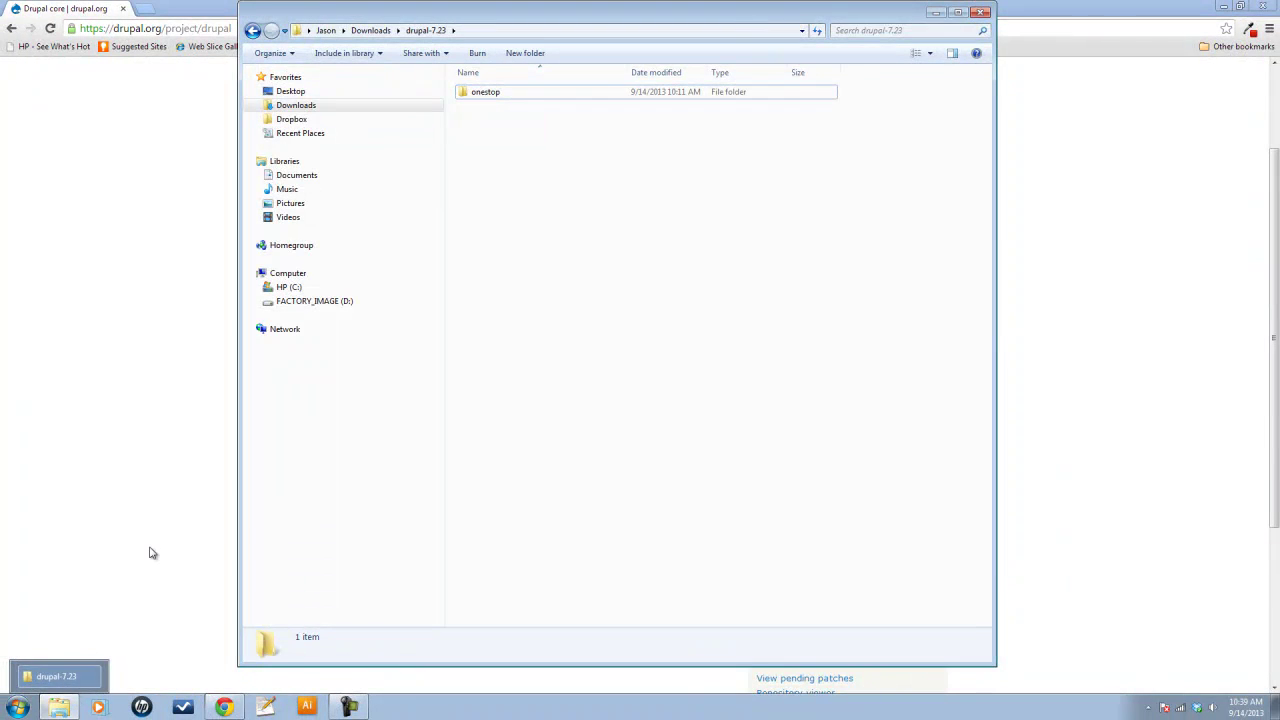
# Open a second Explorer window at C:\xampp\htdocs
pyautogui.hotkey('ctrl', 'n')
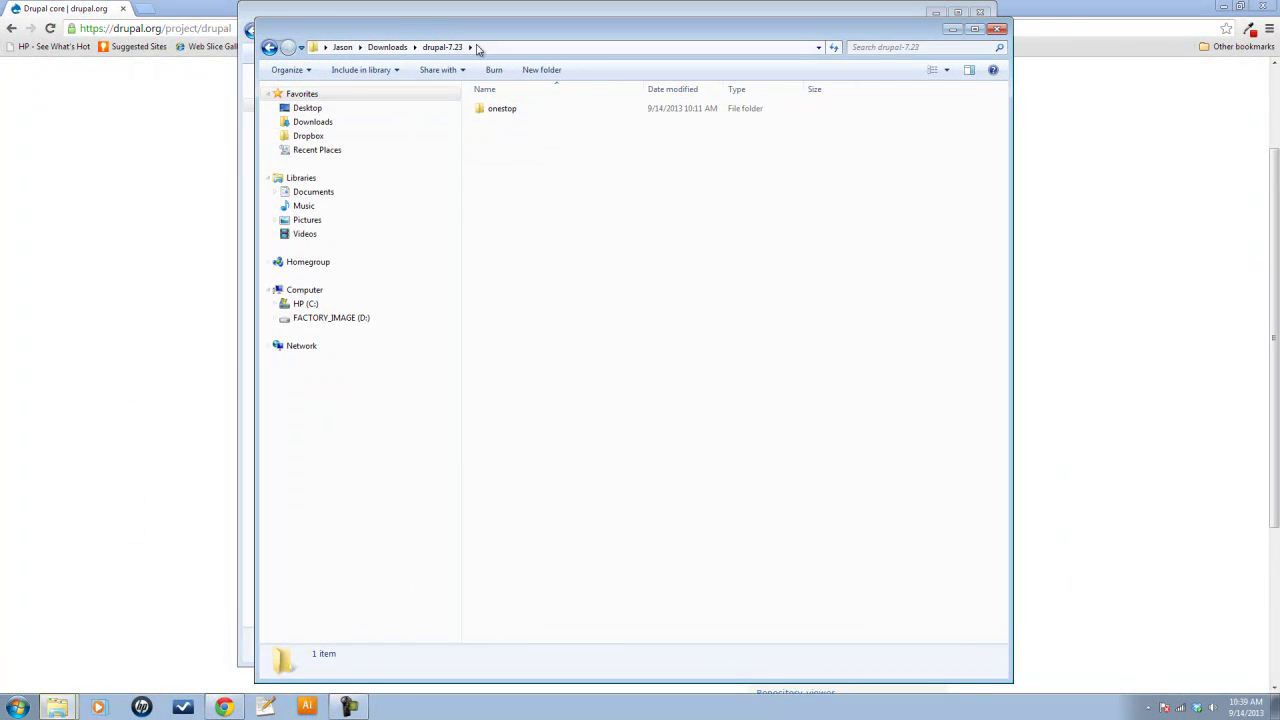
pyautogui.click(311, 305)
pyautogui.click(557, 320)
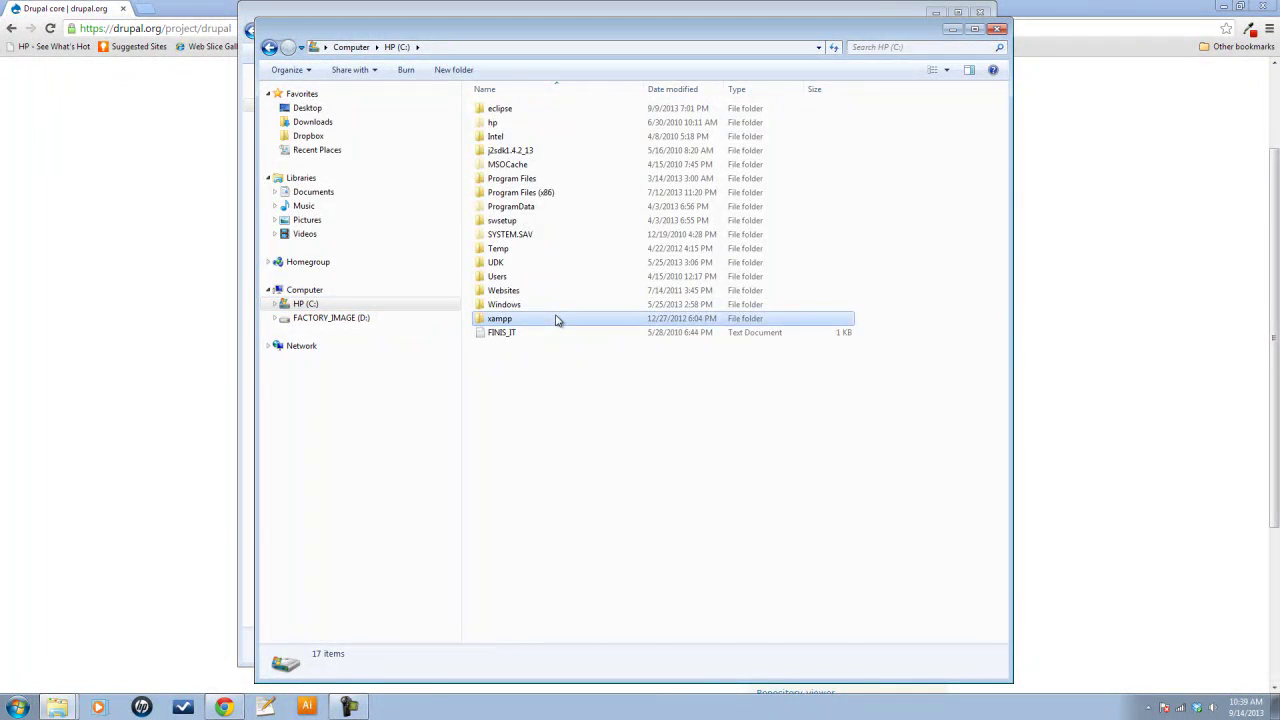
pyautogui.doubleClick(557, 319)
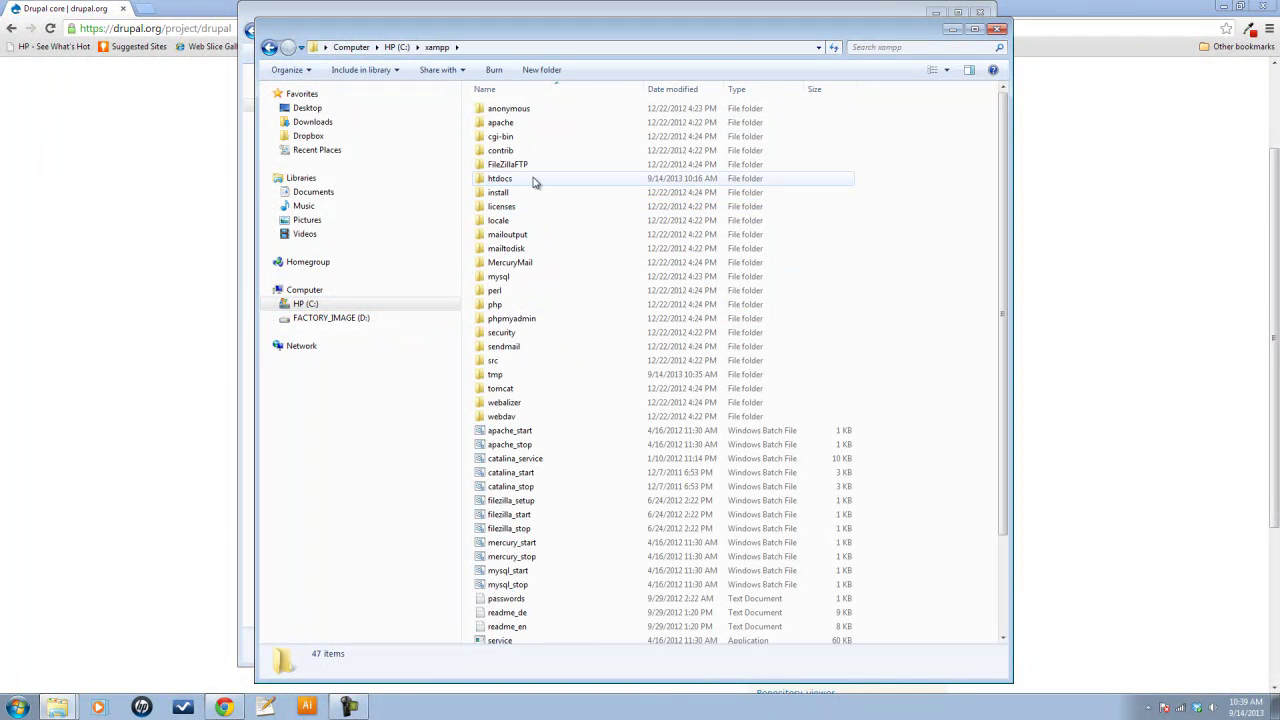
pyautogui.doubleClick(533, 180)
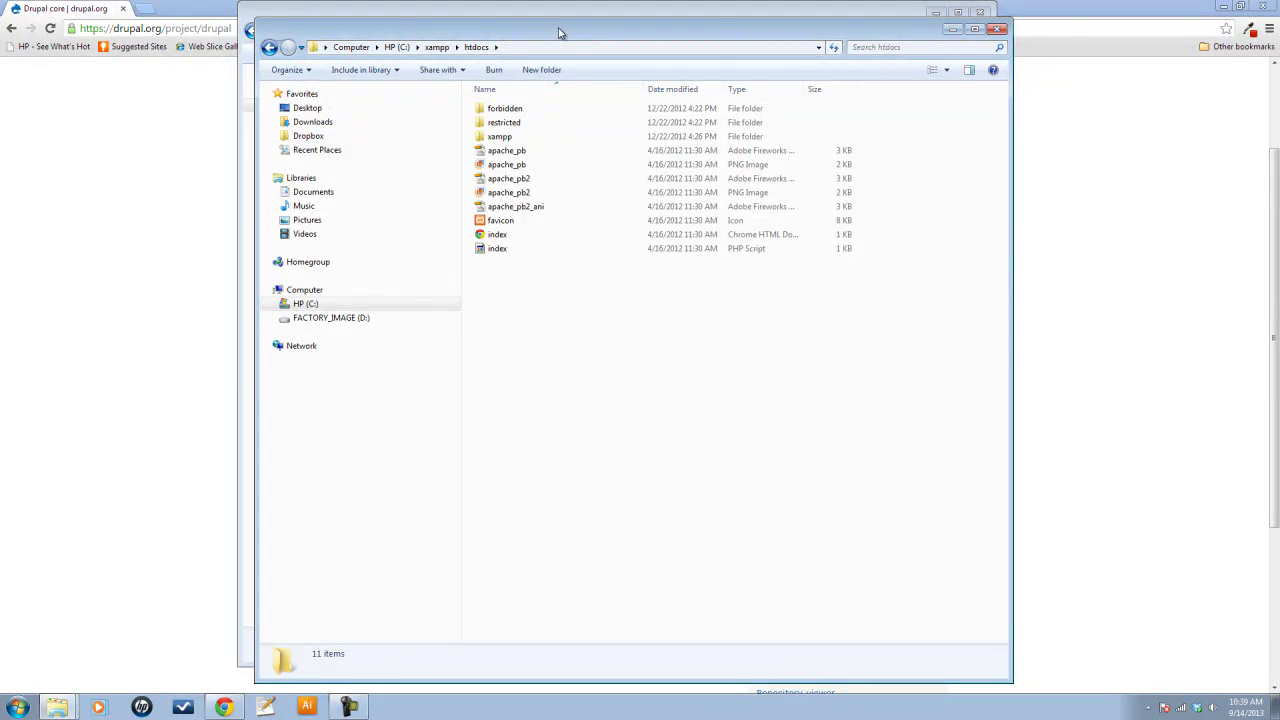
# Move the onestop folder into htdocs, then close both Explorer windows
pyautogui.moveTo(560, 30); pyautogui.dragTo(768, 19)
pyautogui.click(404, 8)
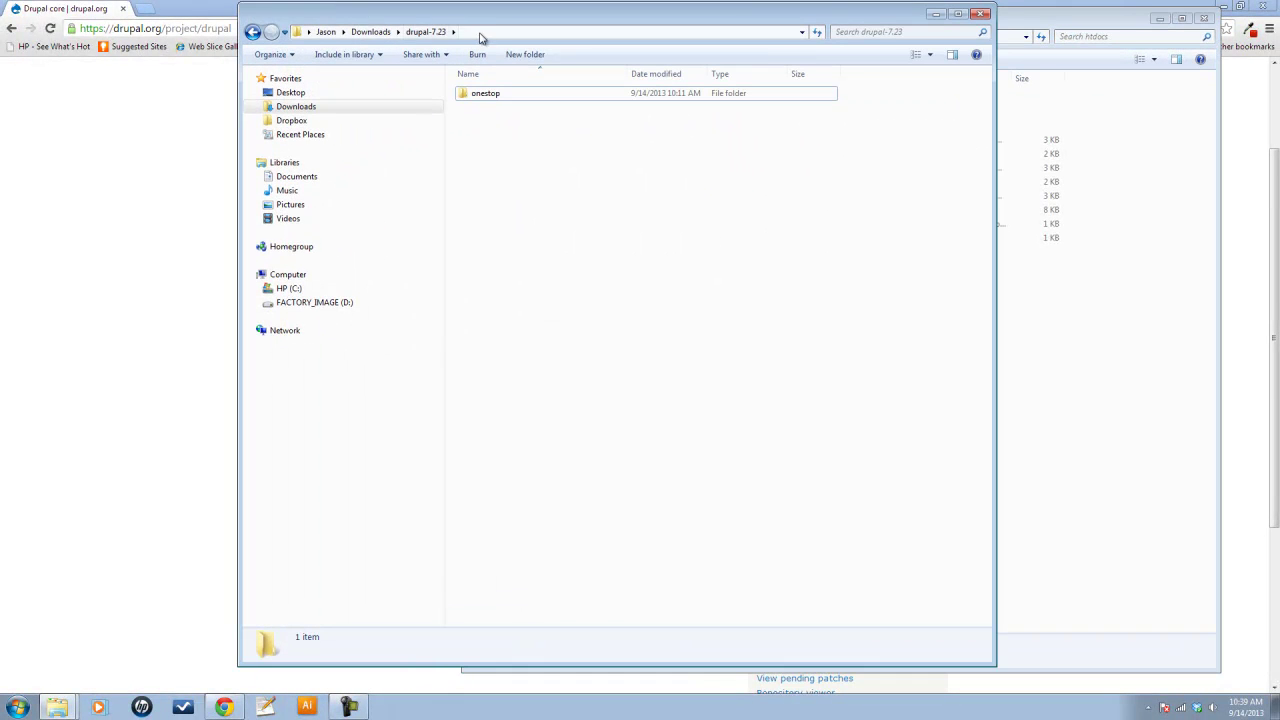
pyautogui.moveTo(510, 26); pyautogui.dragTo(245, 30)
pyautogui.moveTo(220, 91); pyautogui.dragTo(822, 371)
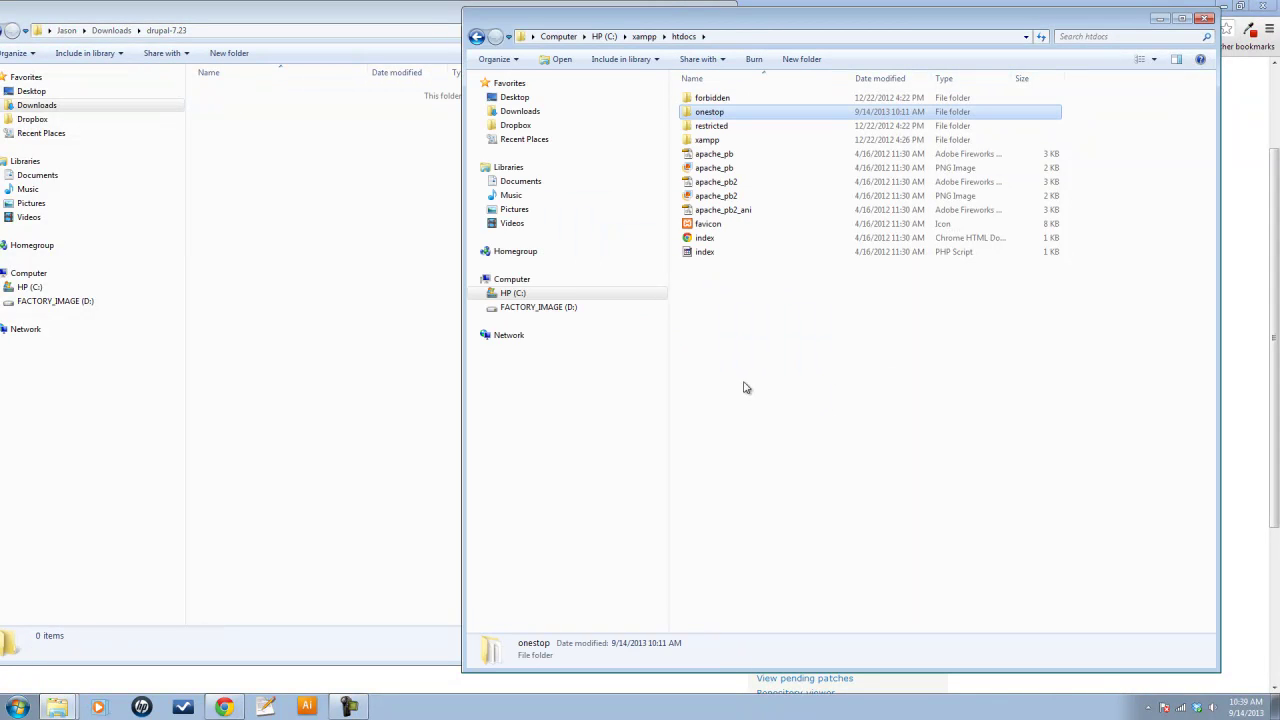
pyautogui.click(380, 20)
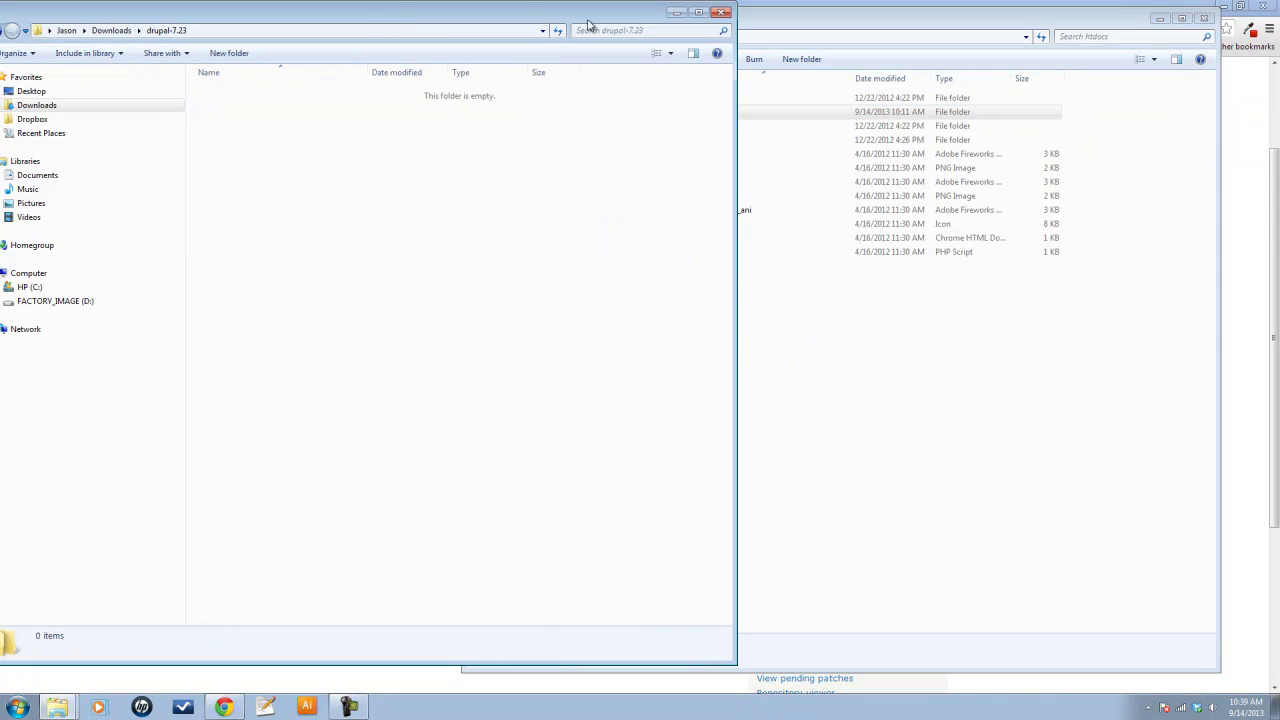
pyautogui.click(718, 14)
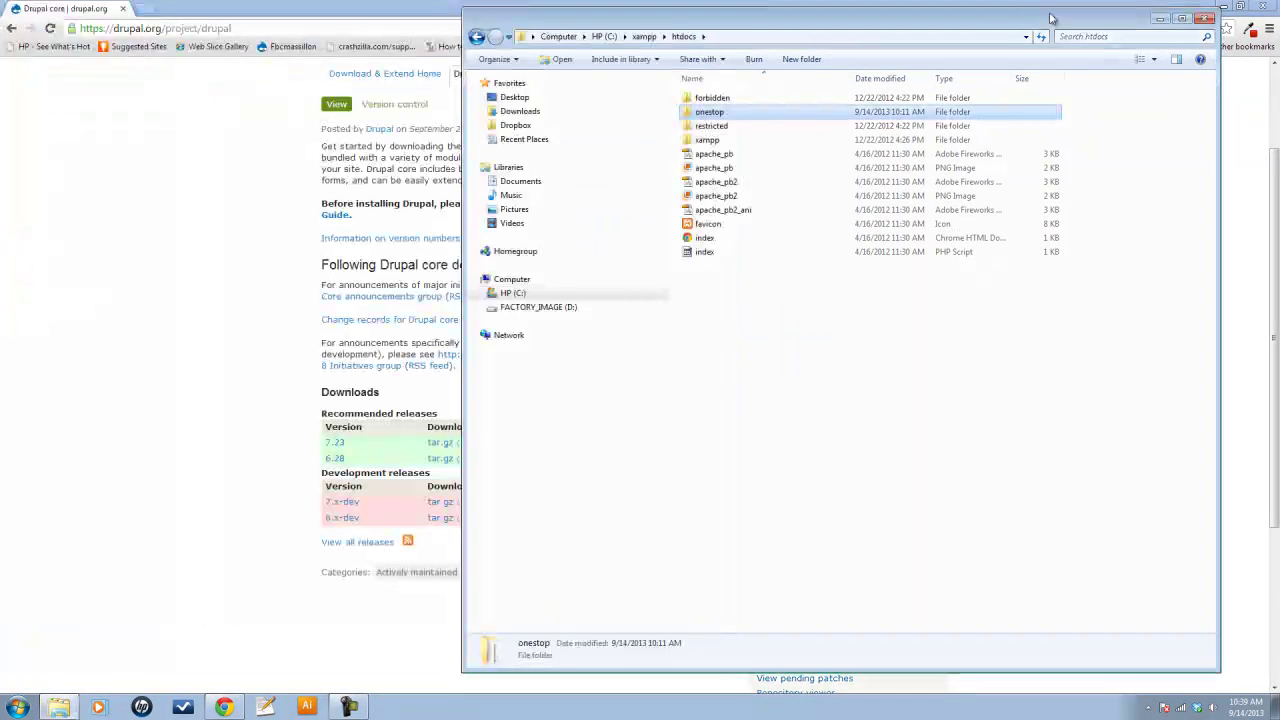
pyautogui.click(1207, 18)
# Load localhost/onestop in Chrome to start the Drupal installer
pyautogui.click(277, 27)
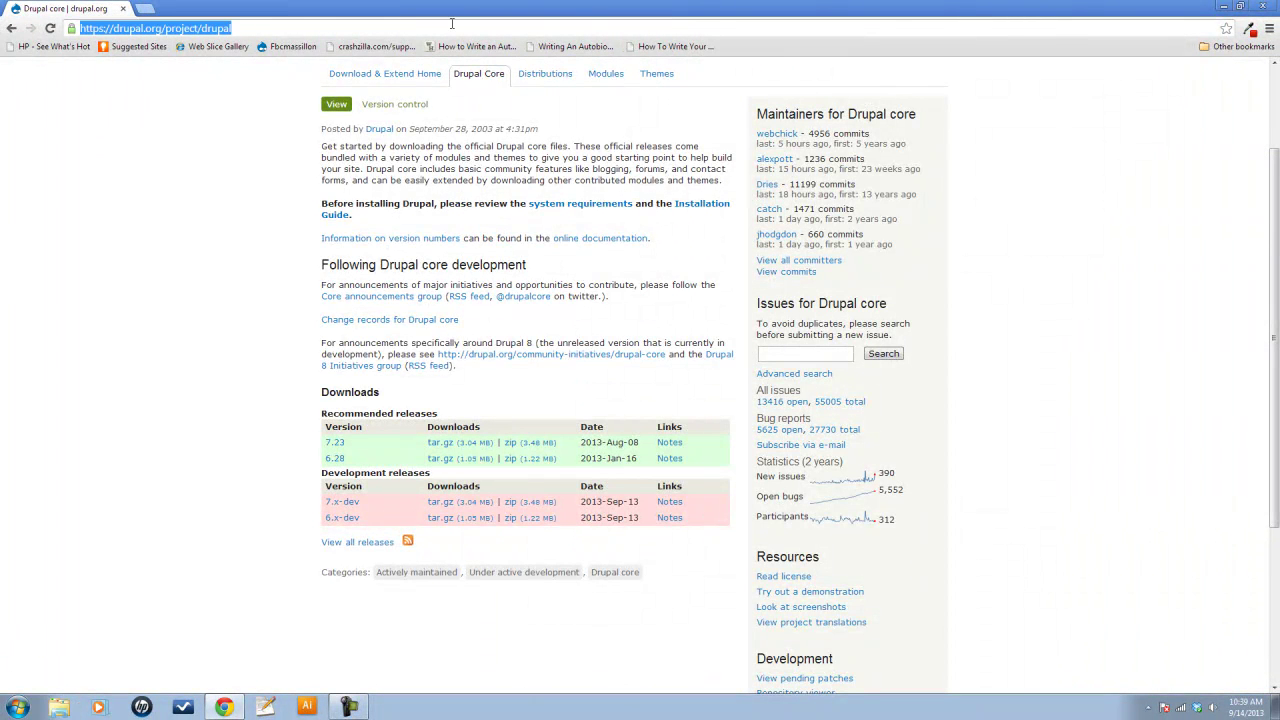
pyautogui.write('oc')
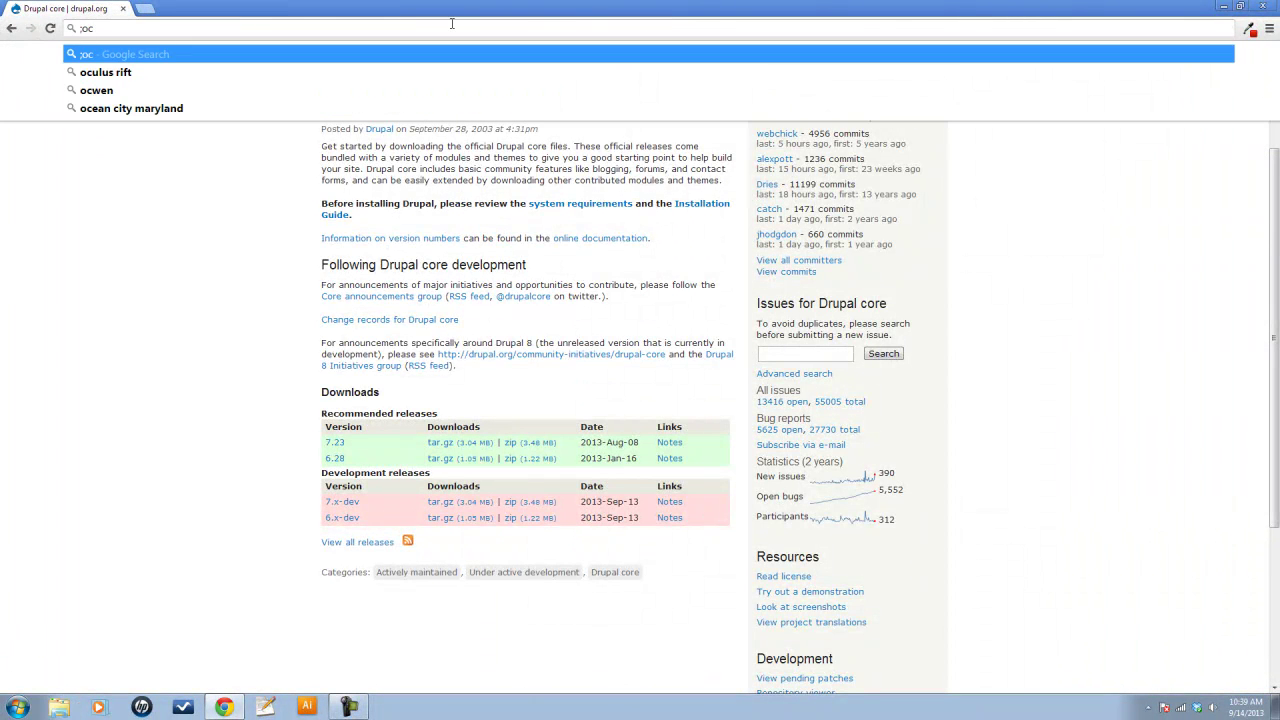
pyautogui.press('BackSpace')
pyautogui.press('BackSpace')
pyautogui.press('BackSpace')
pyautogui.write('loca')
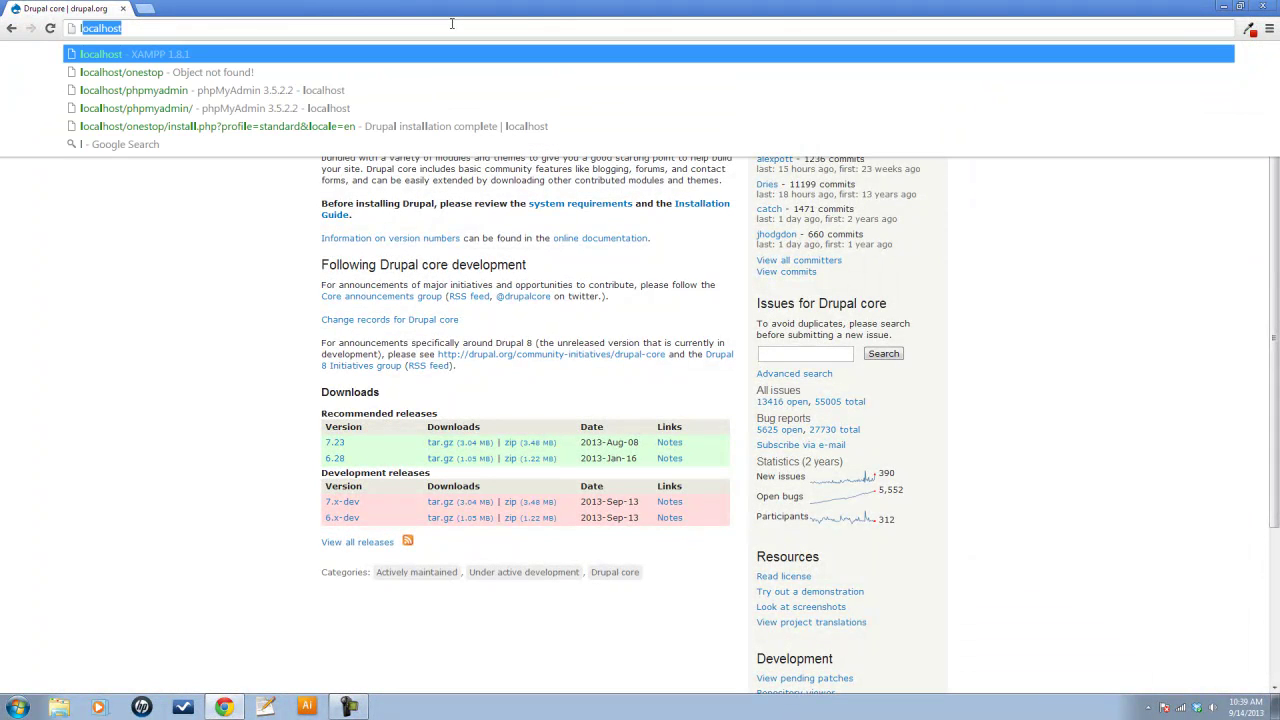
pyautogui.write('lhost')
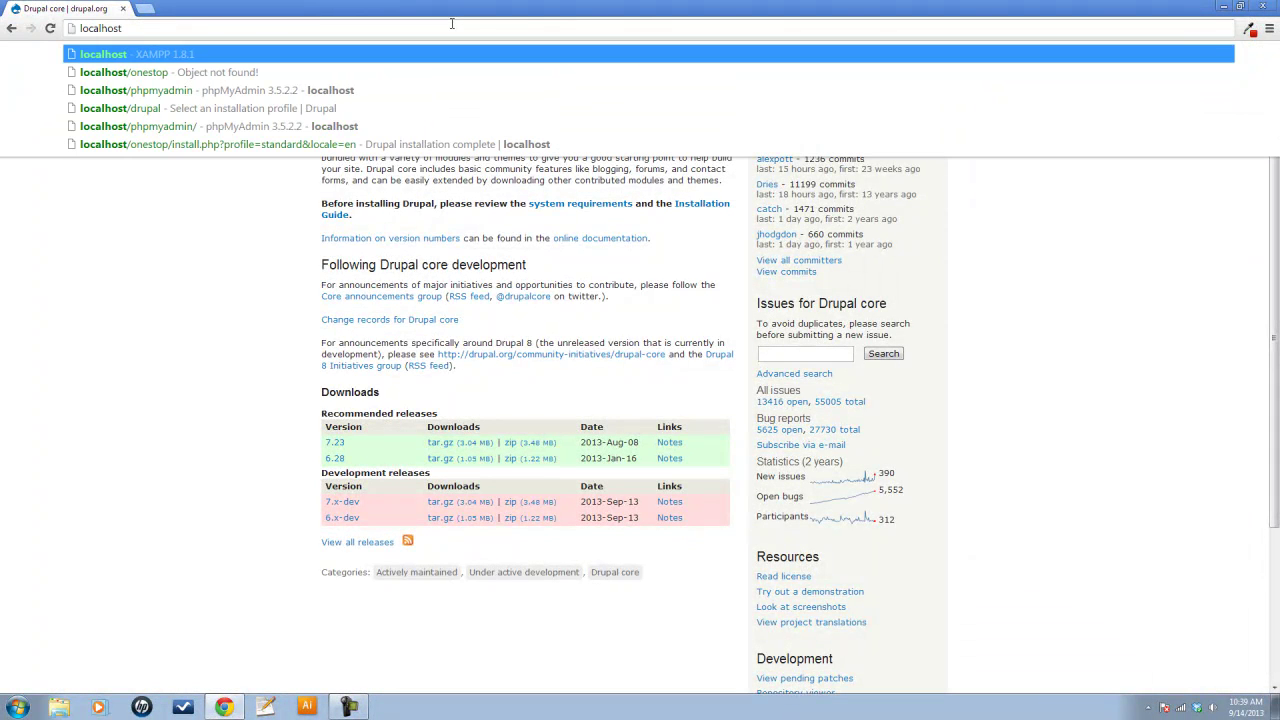
pyautogui.write('/onestop')
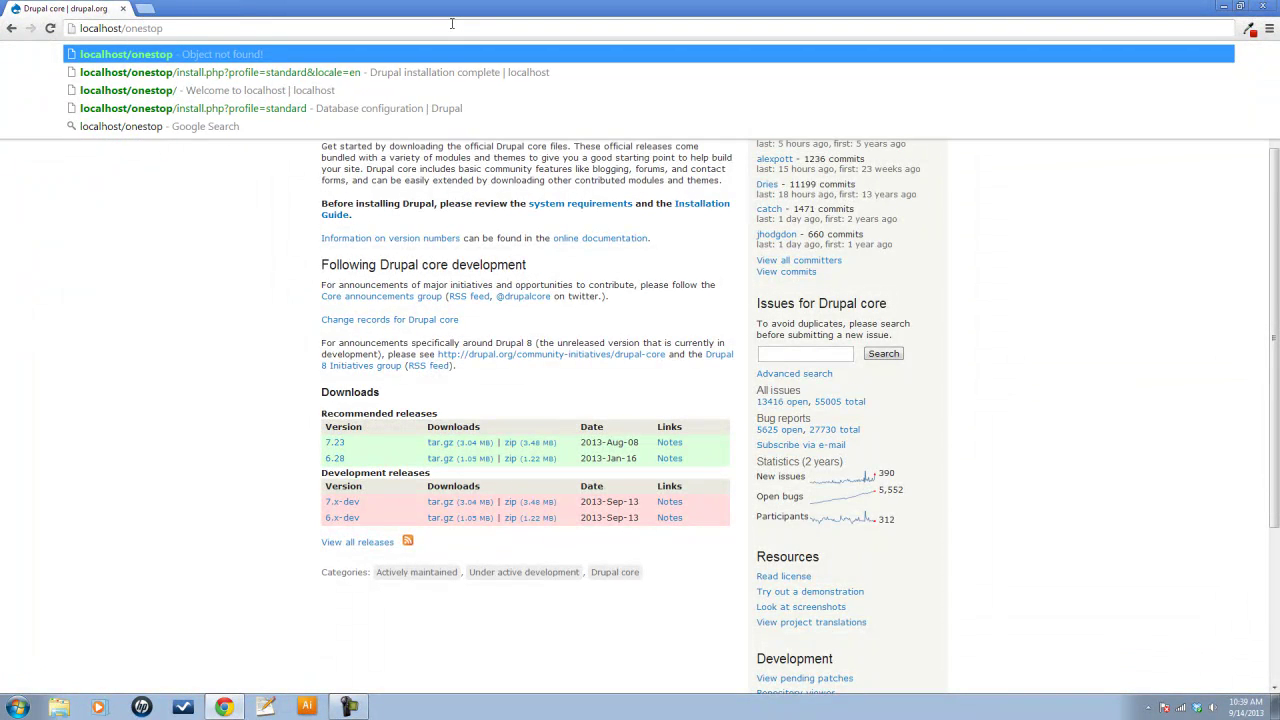
pyautogui.press('Return')
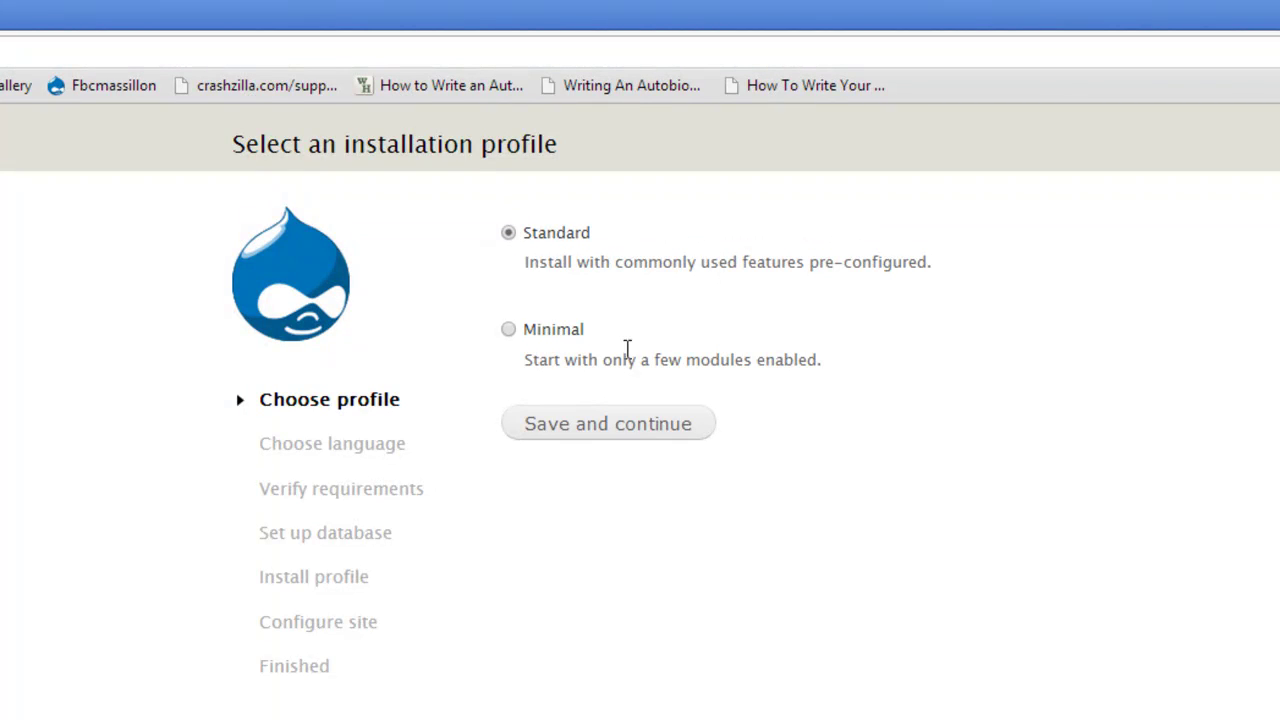
# Continue with the Standard profile and English (built-in) language
pyautogui.click(620, 432)
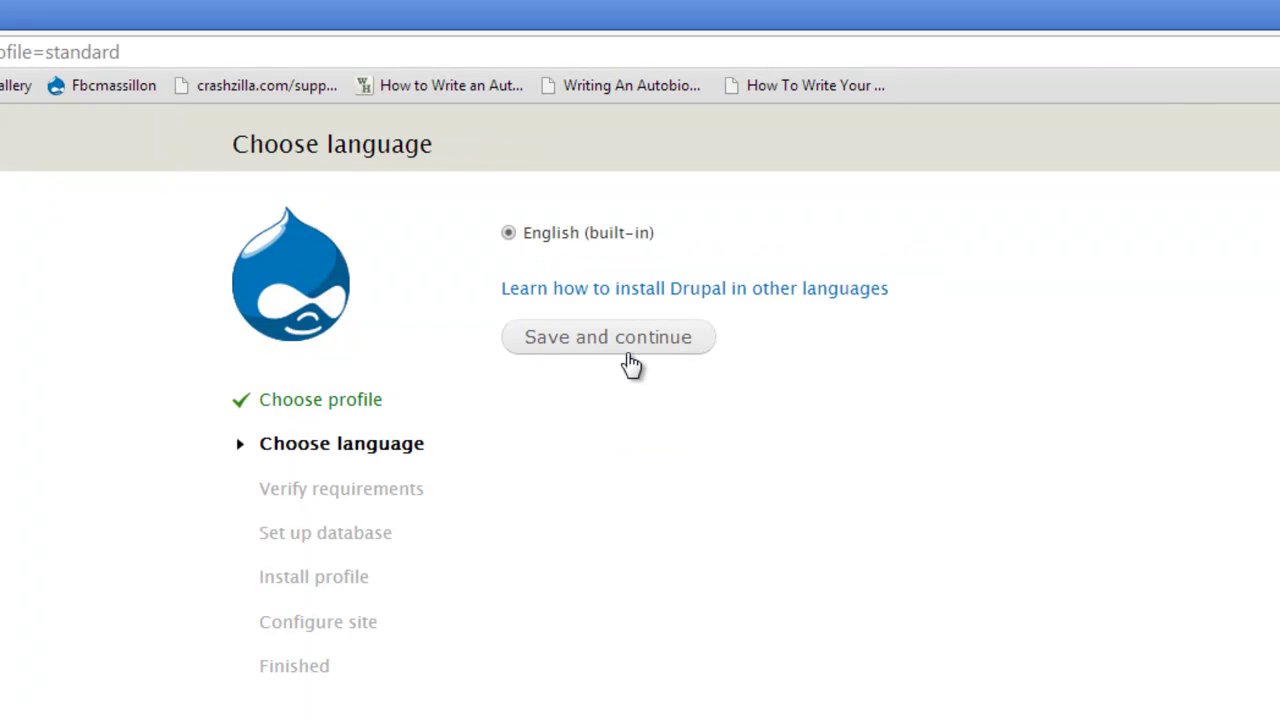
pyautogui.click(627, 345)
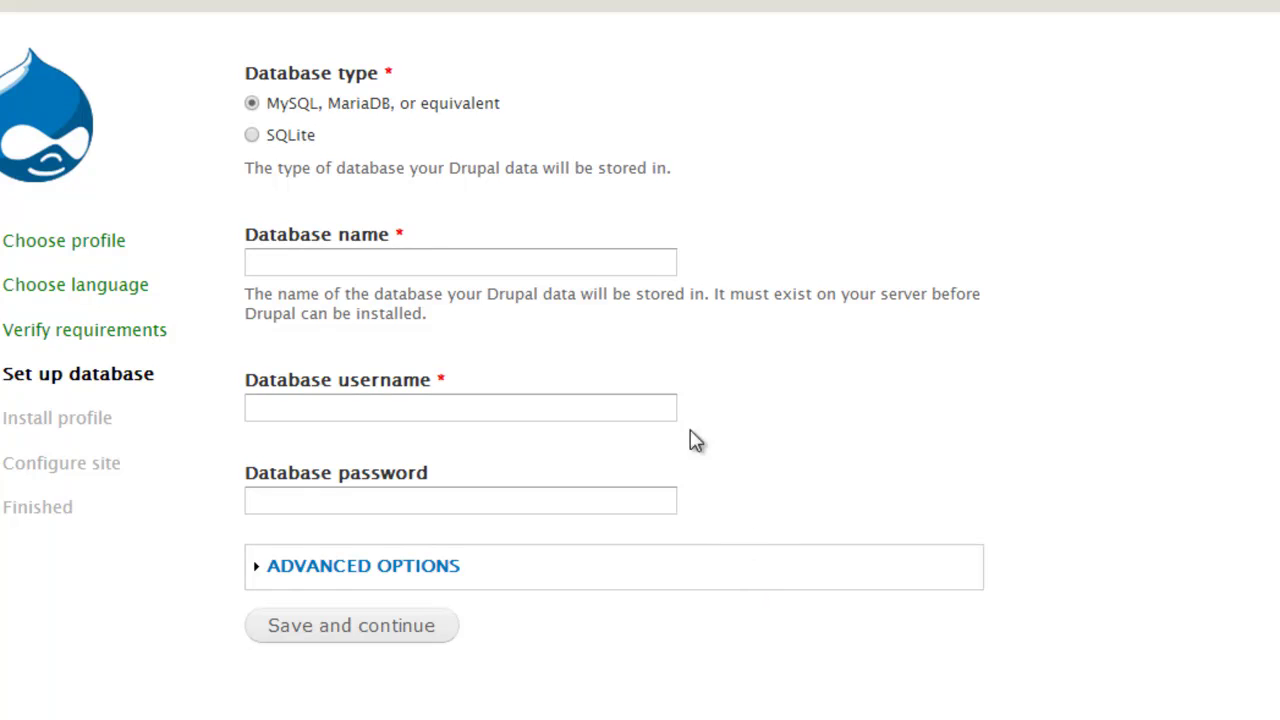
# Enter database name 'onestop' and username 'root' with a blank password, and submit
pyautogui.click(535, 266)
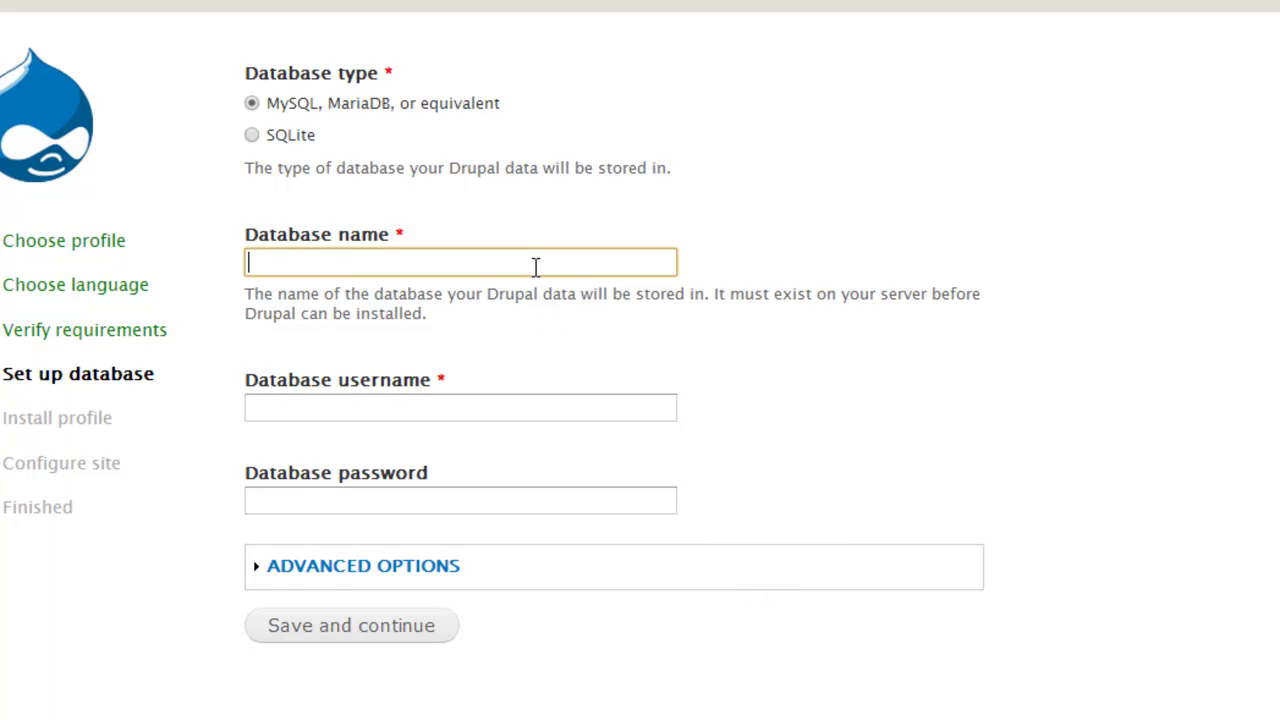
pyautogui.write('s')
pyautogui.press('BackSpace')
pyautogui.write('onestop')
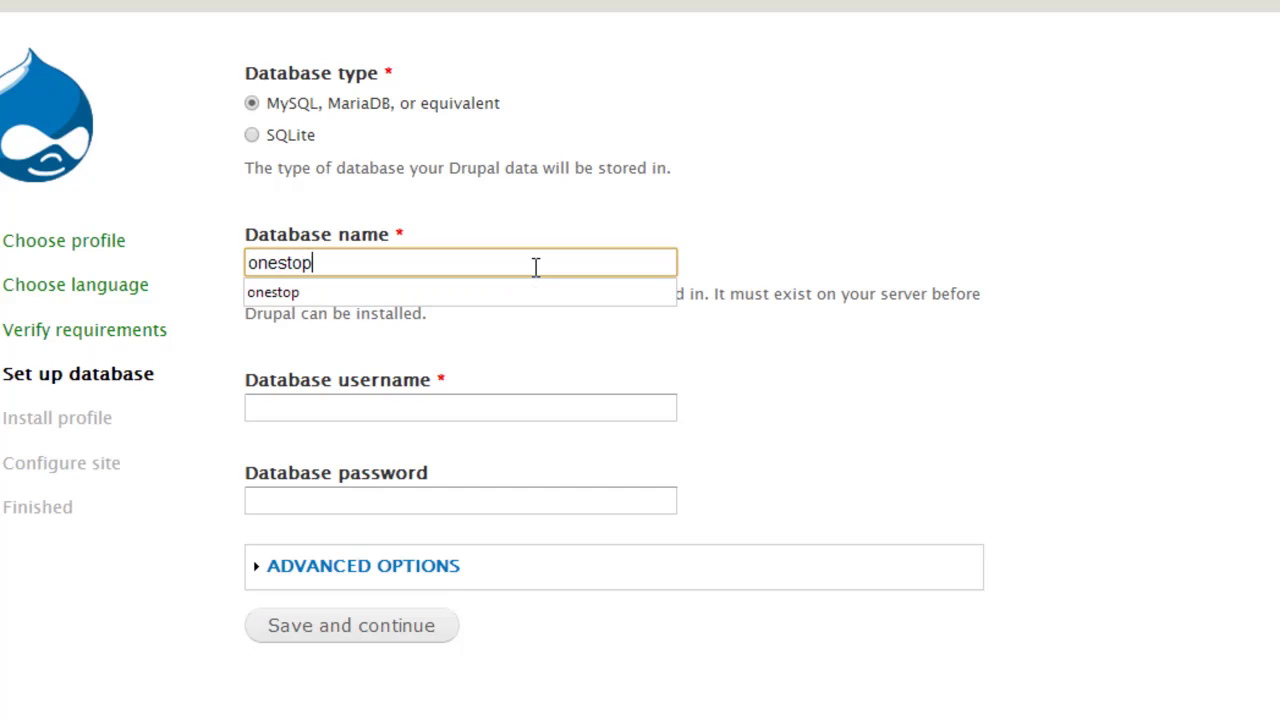
pyautogui.click(552, 400)
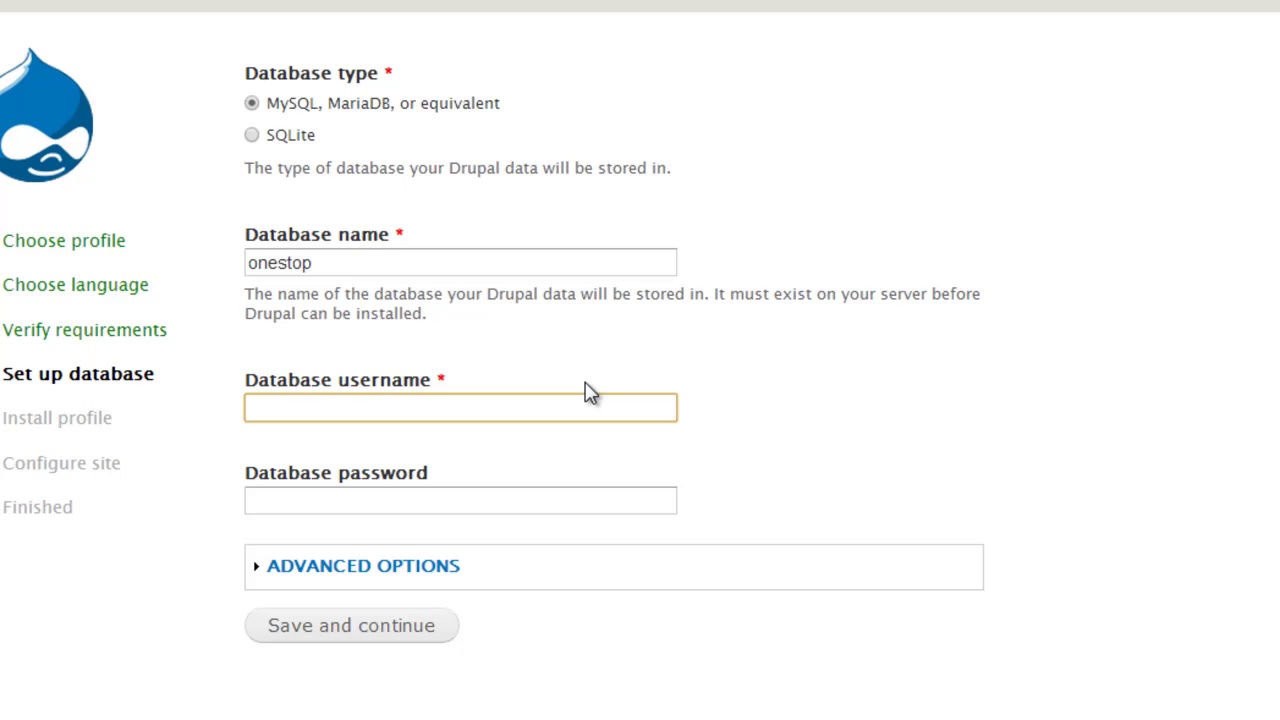
pyautogui.write('root')
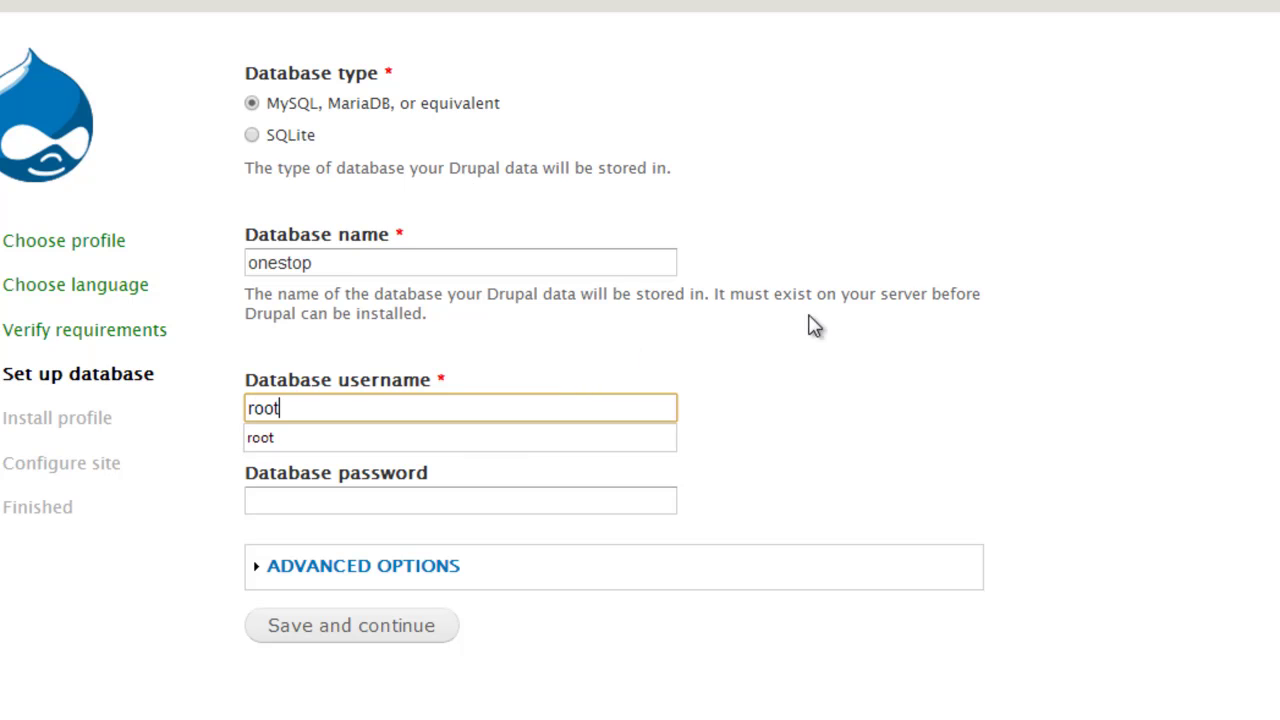
pyautogui.click(994, 392)
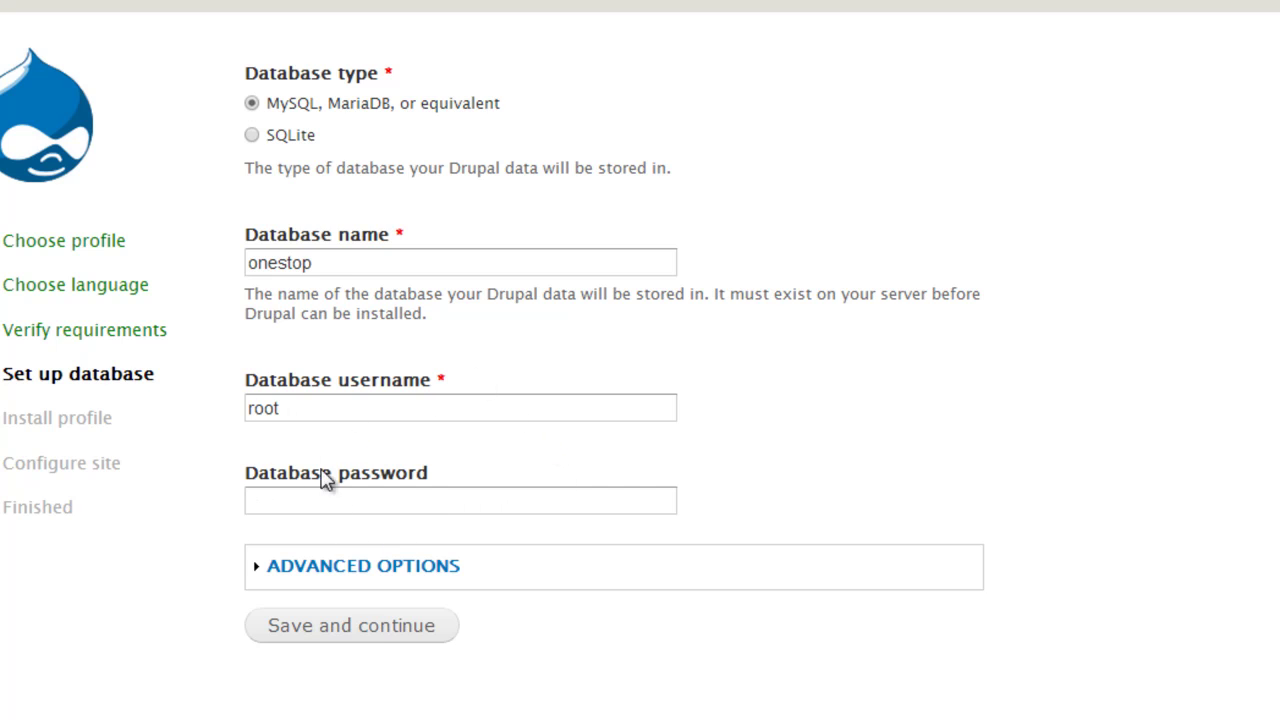
pyautogui.click(372, 630)
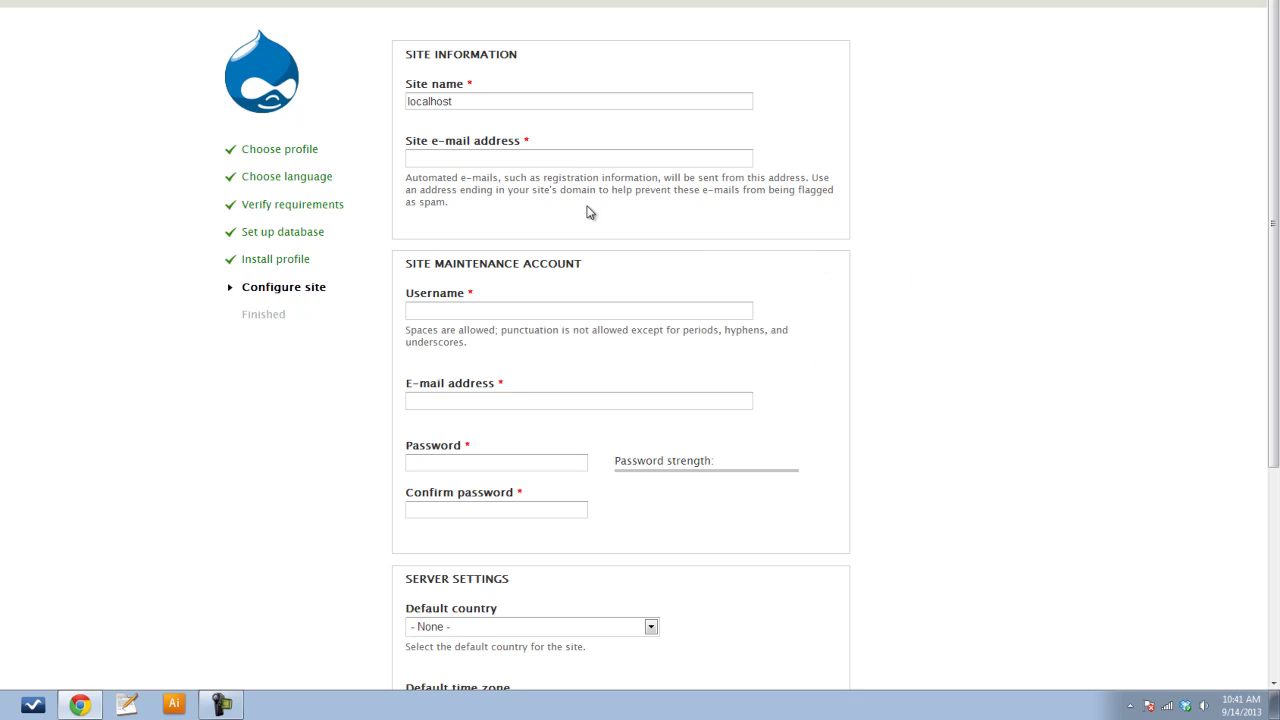
pyautogui.click(448, 158)
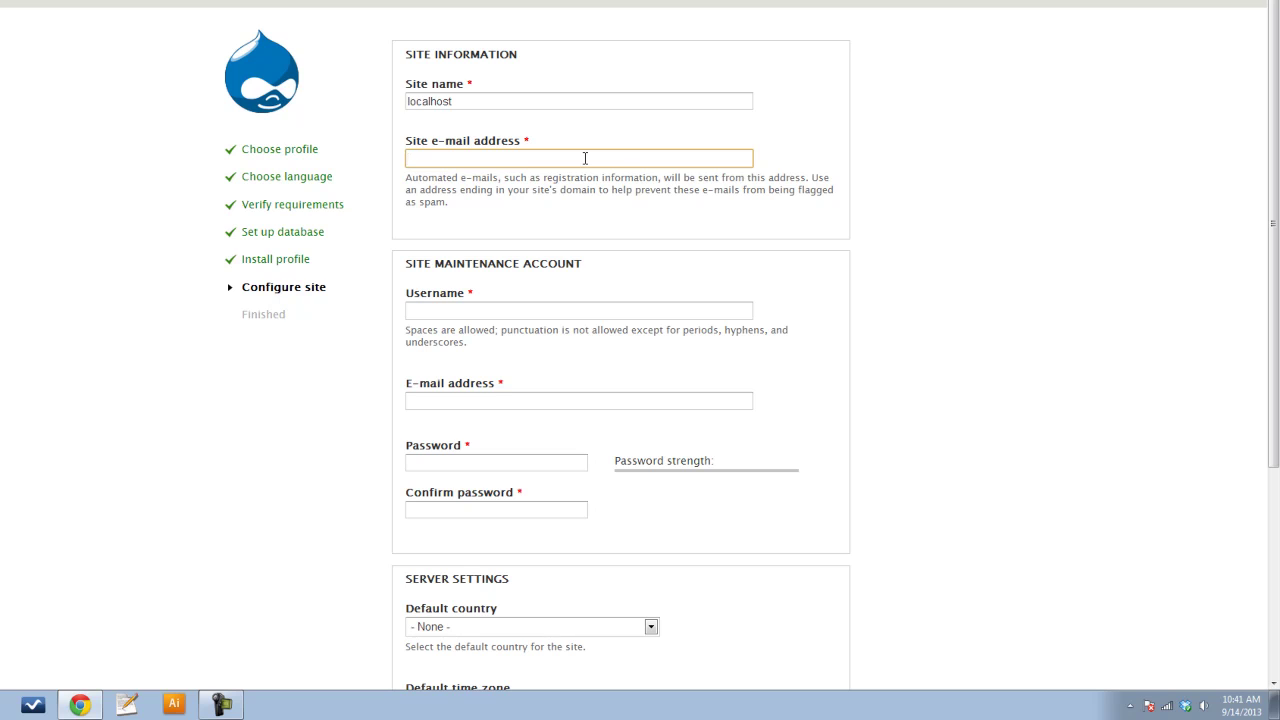
pyautogui.write('emai')
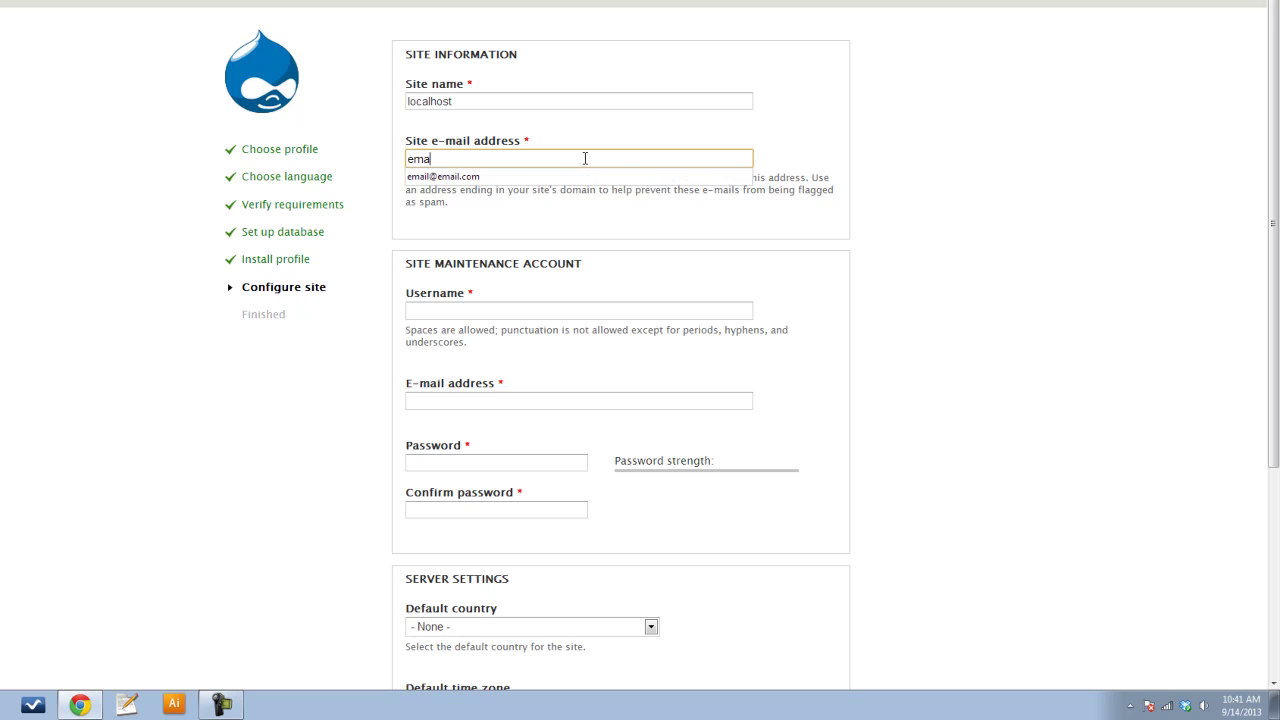
pyautogui.press('Down')
pyautogui.press('Return')
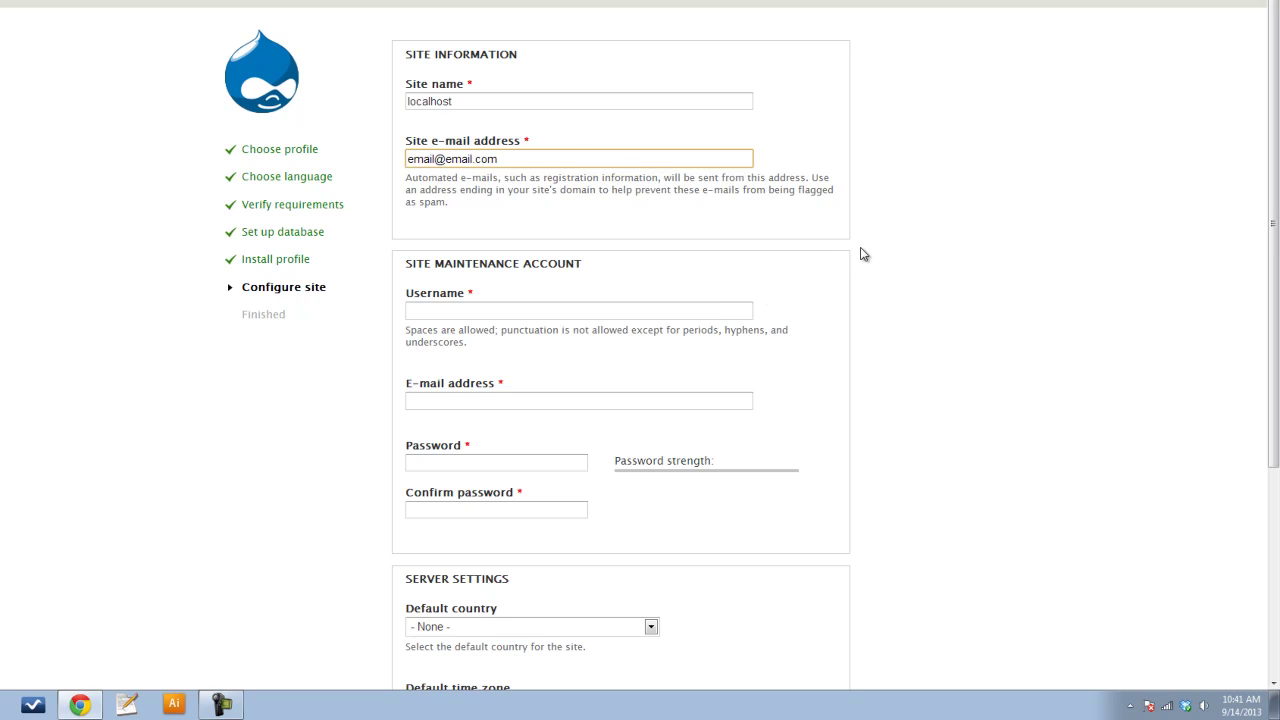
pyautogui.click(866, 252)
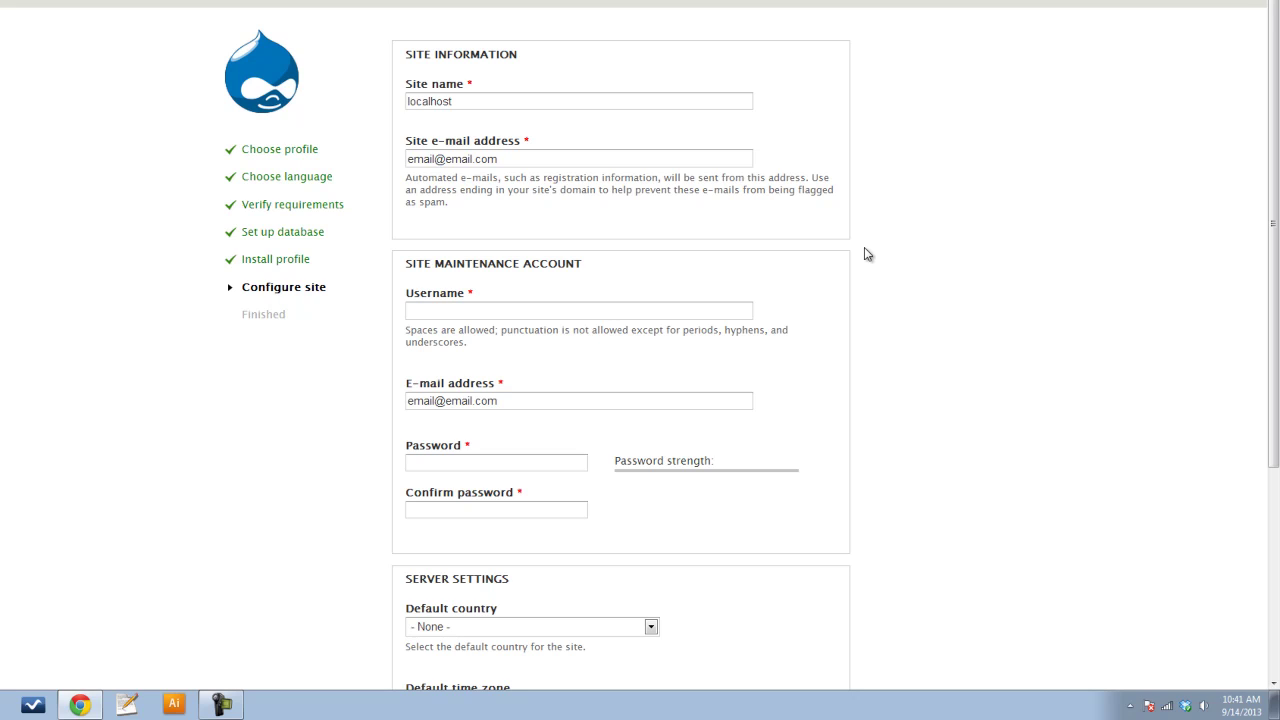
pyautogui.scroll(-1, 866, 265)
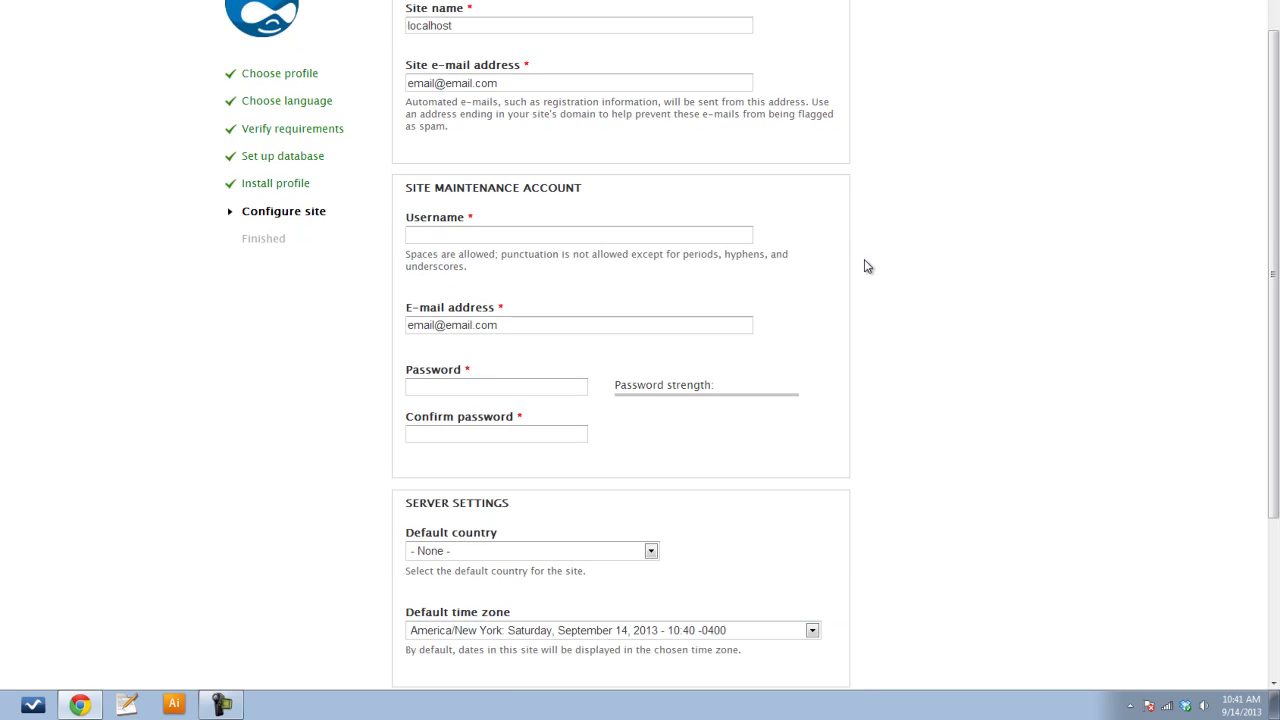
# Set the maintenance account username to 'onestop'
pyautogui.click(541, 238)
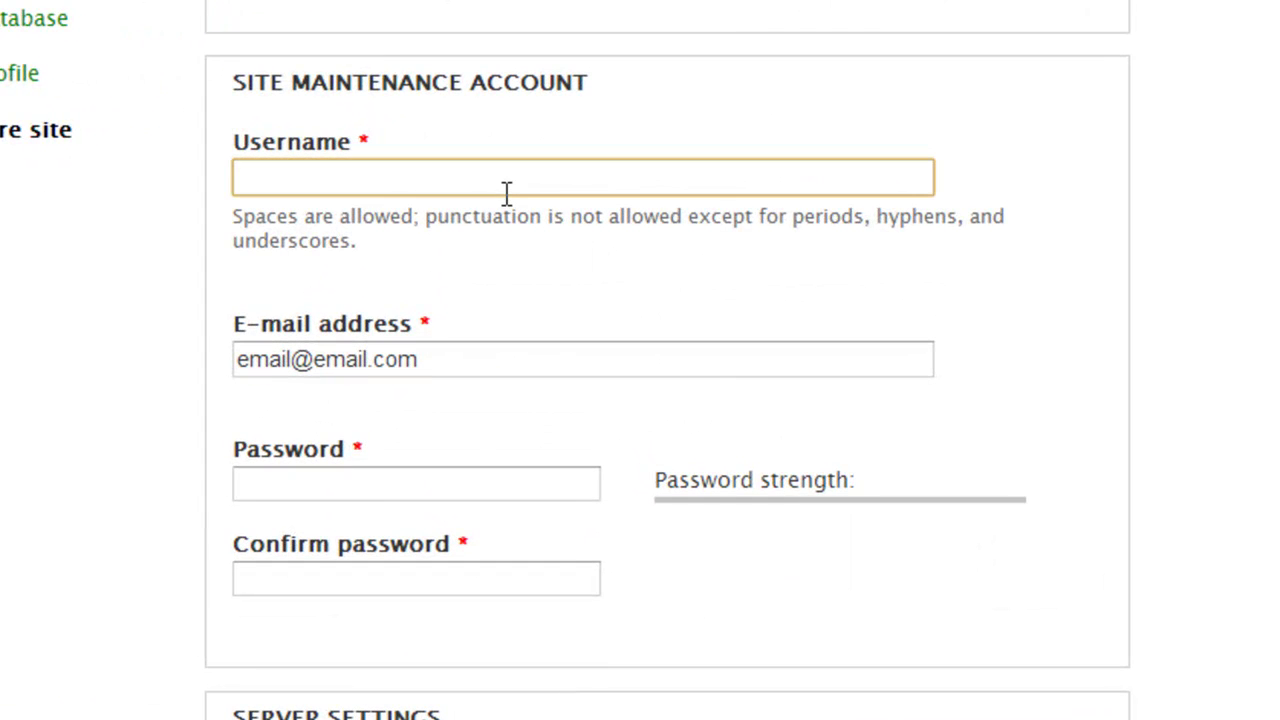
pyautogui.write('one')
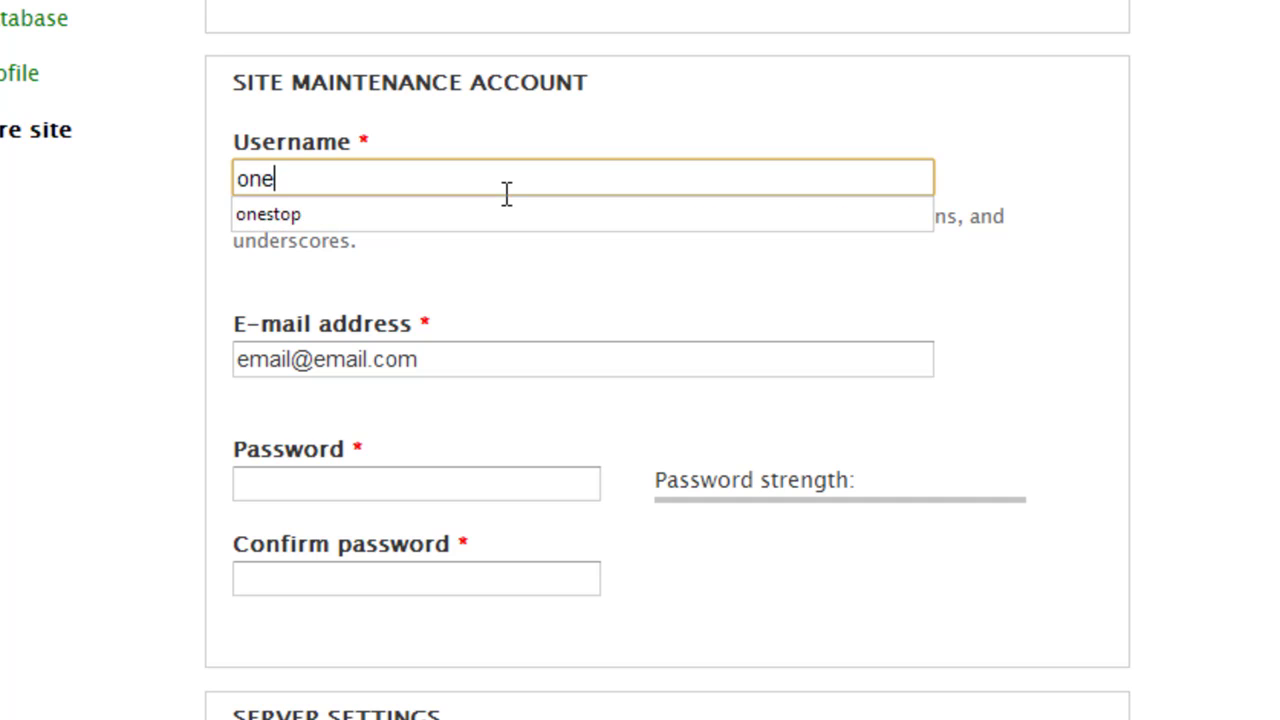
pyautogui.press('Down')
pyautogui.press('Return')
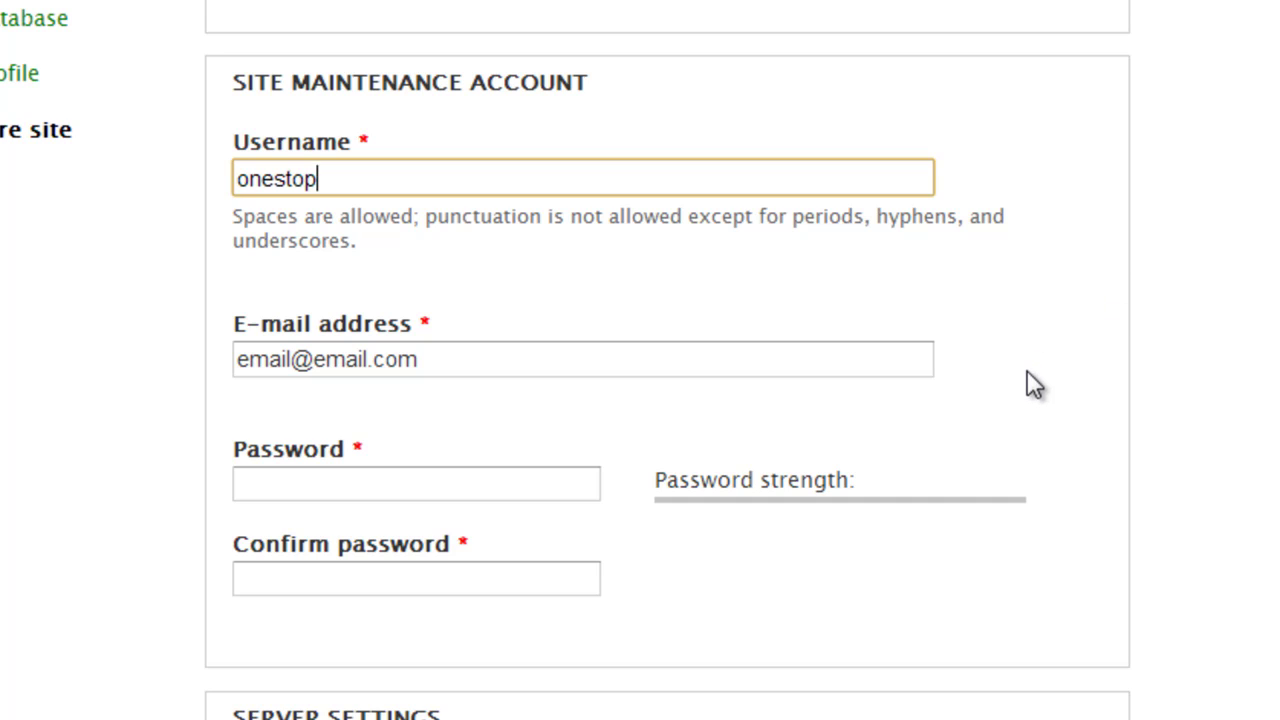
# Enter the account password in both Password and Confirm password fields
pyautogui.click(461, 486)
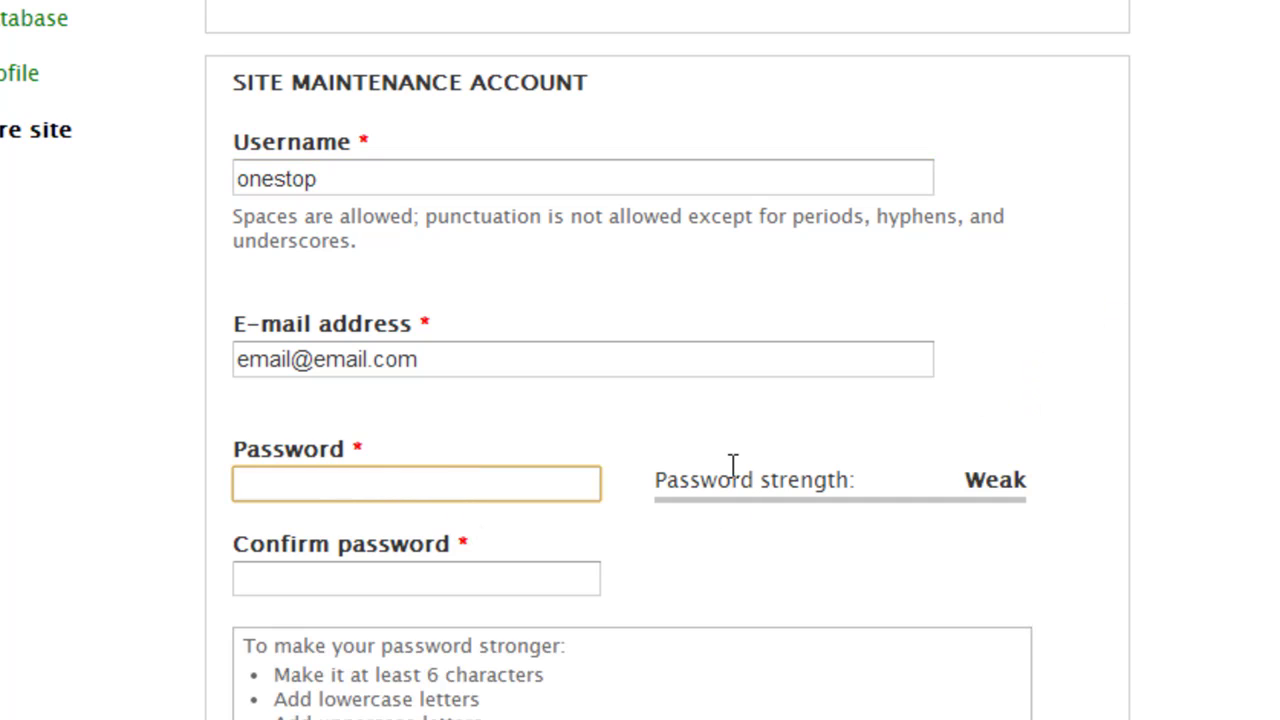
pyautogui.write('onestop')
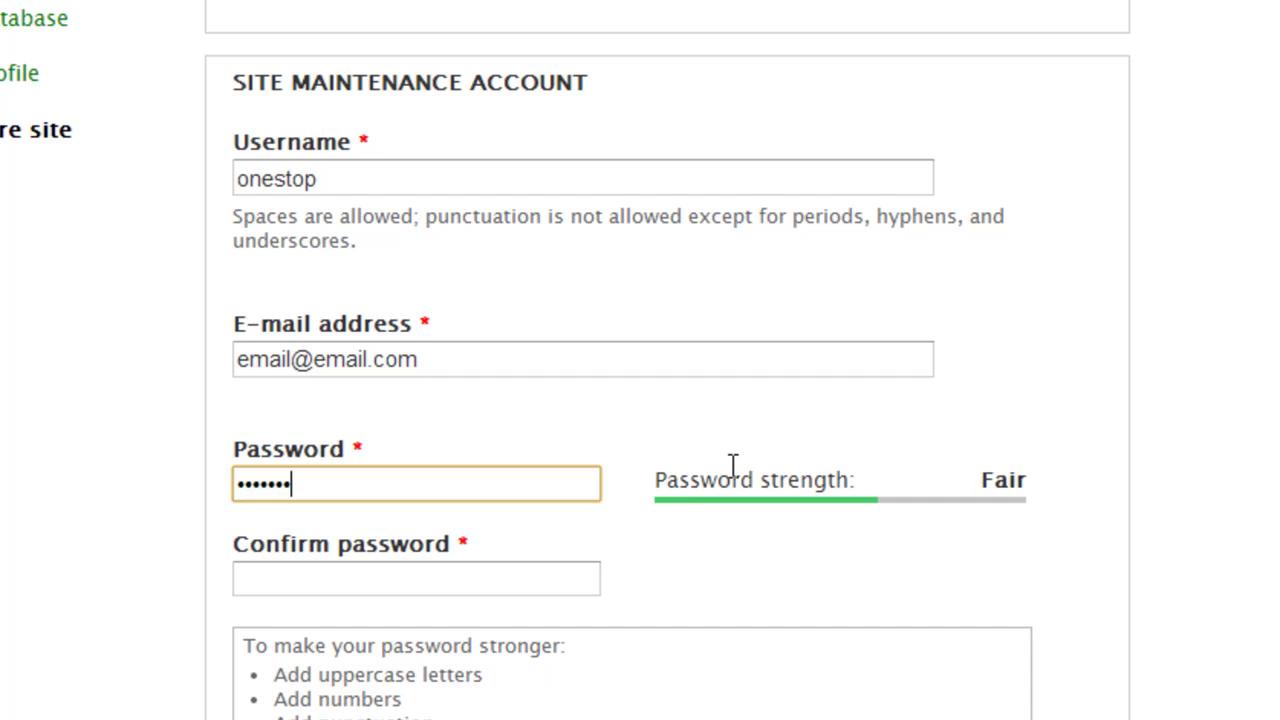
pyautogui.press('Tab')
pyautogui.write('onestop')
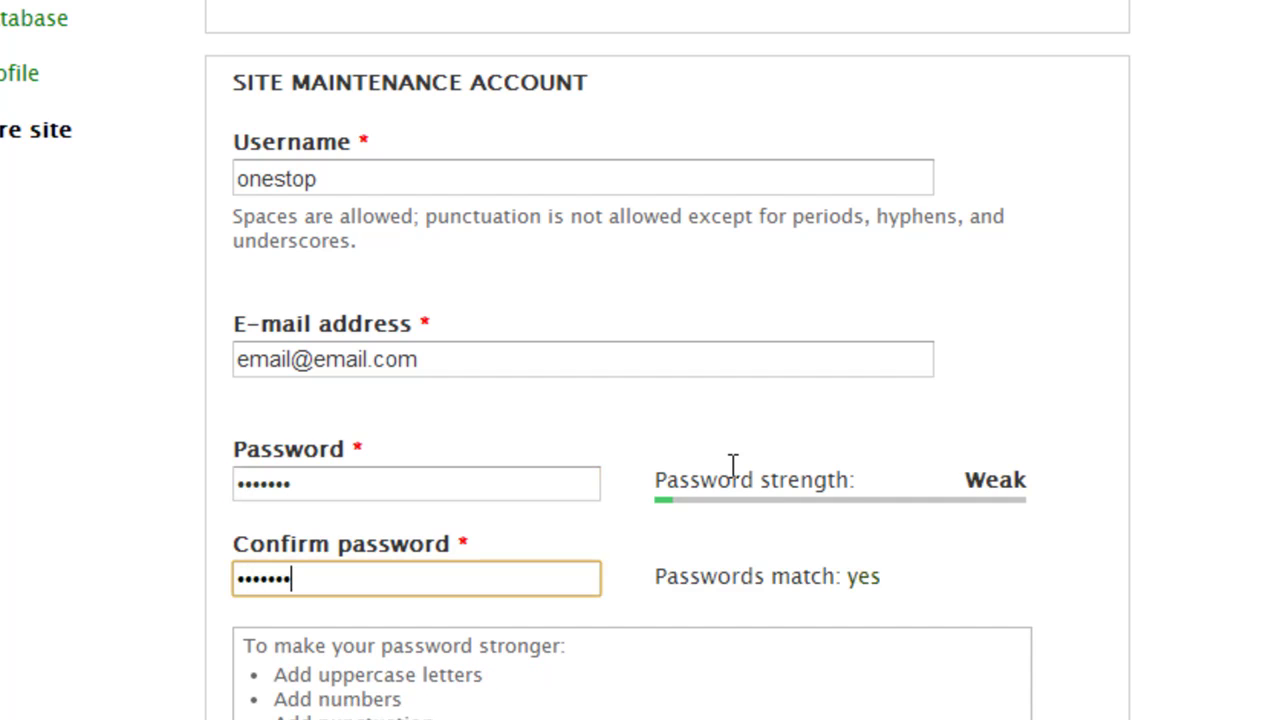
pyautogui.click(141, 660)
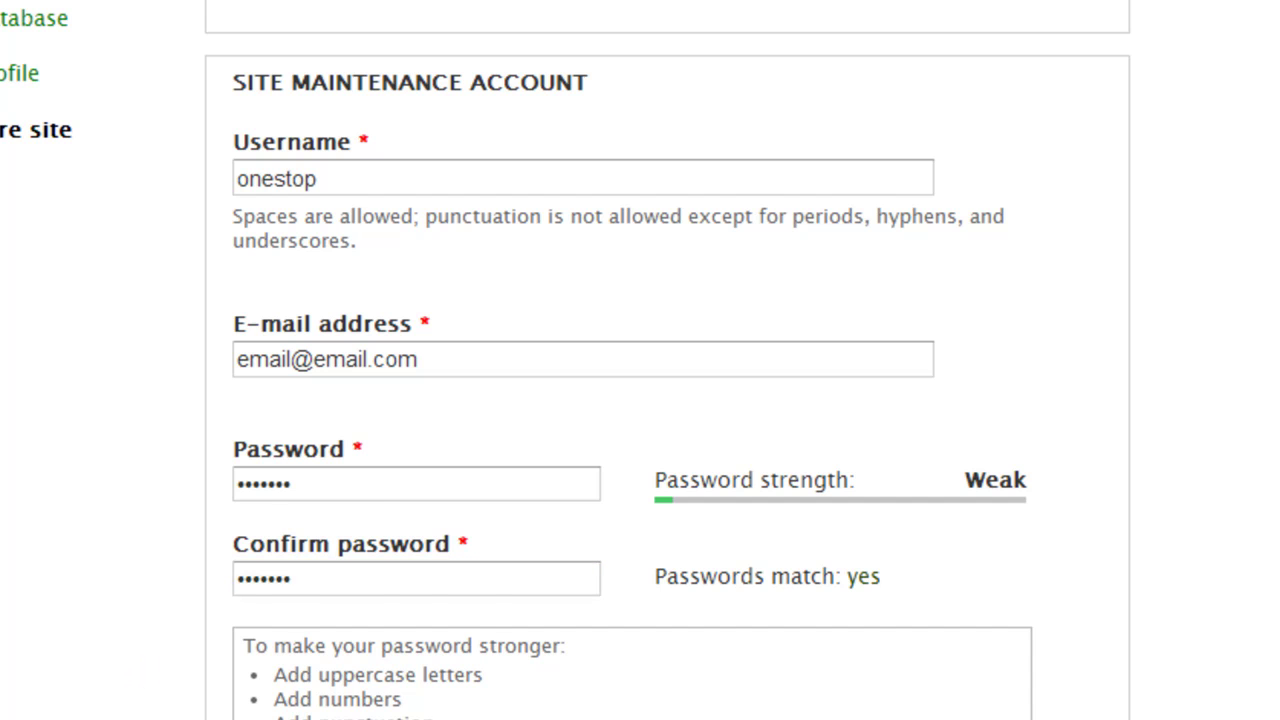
# Choose United States as the default country and save the site configuration
pyautogui.scroll(-7, 880, 477)
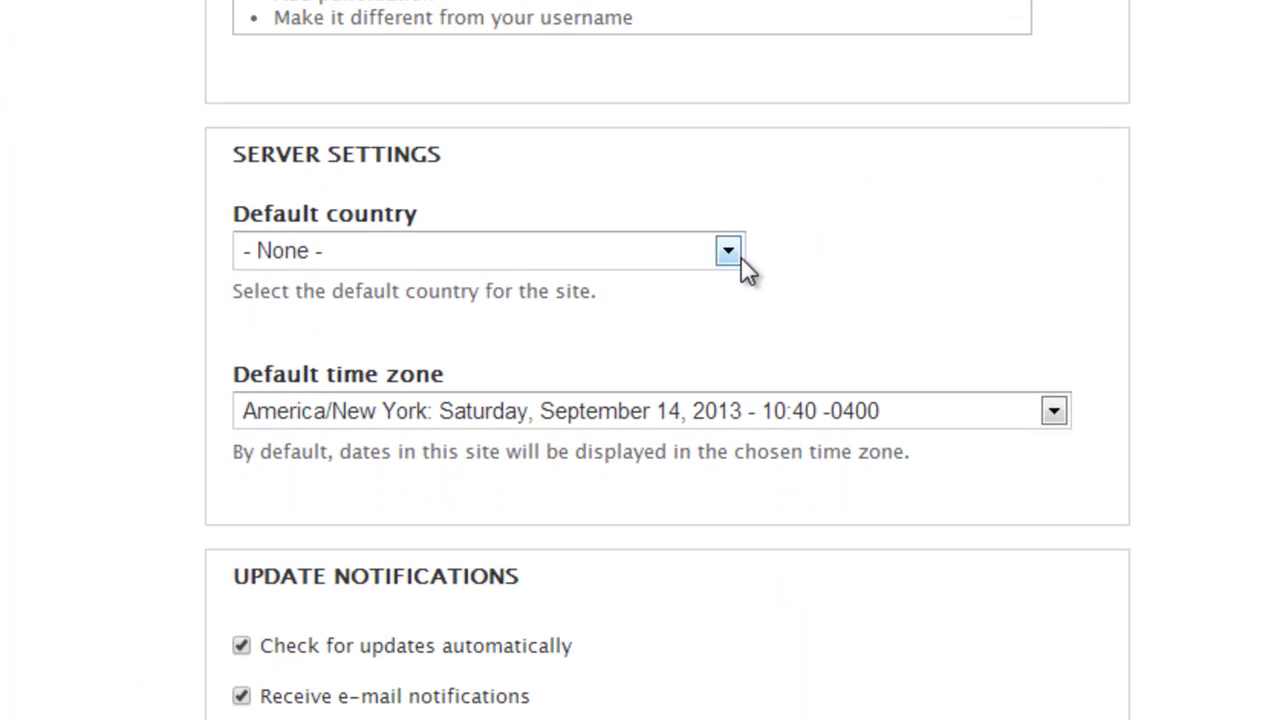
pyautogui.click(700, 251)
pyautogui.scroll(-8, 620, 334)
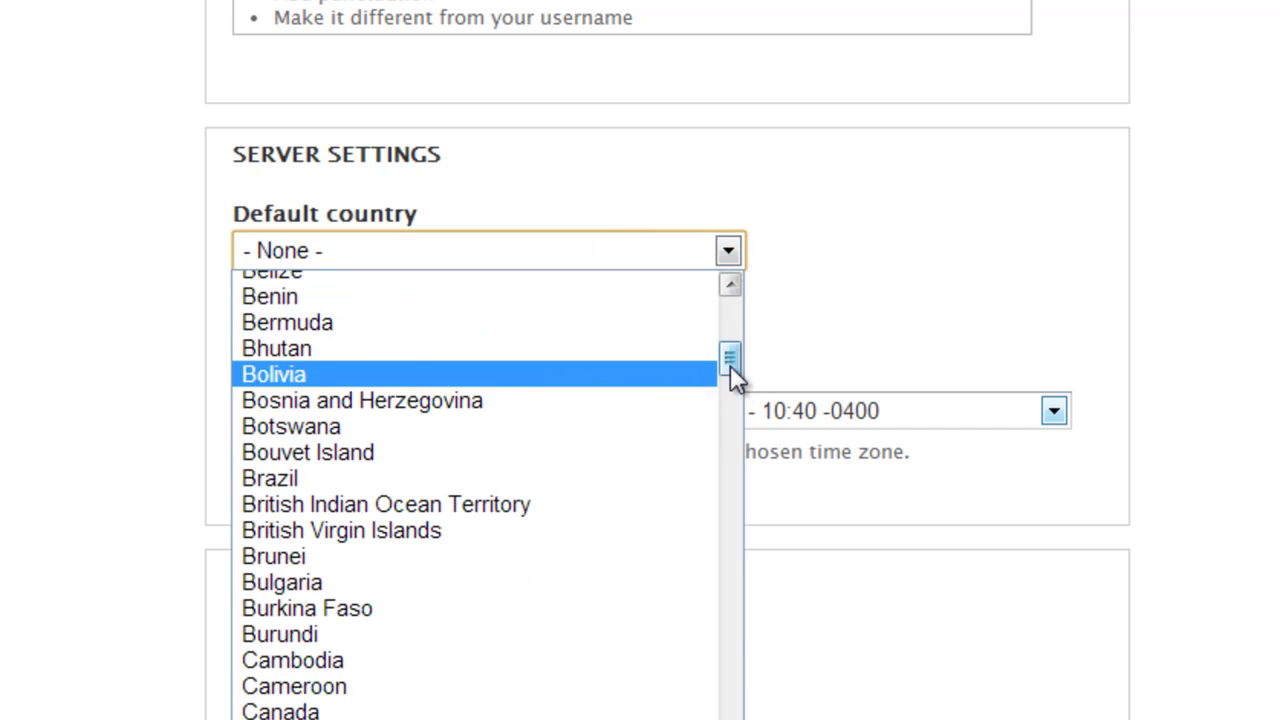
pyautogui.moveTo(730, 365); pyautogui.dragTo(730, 716)
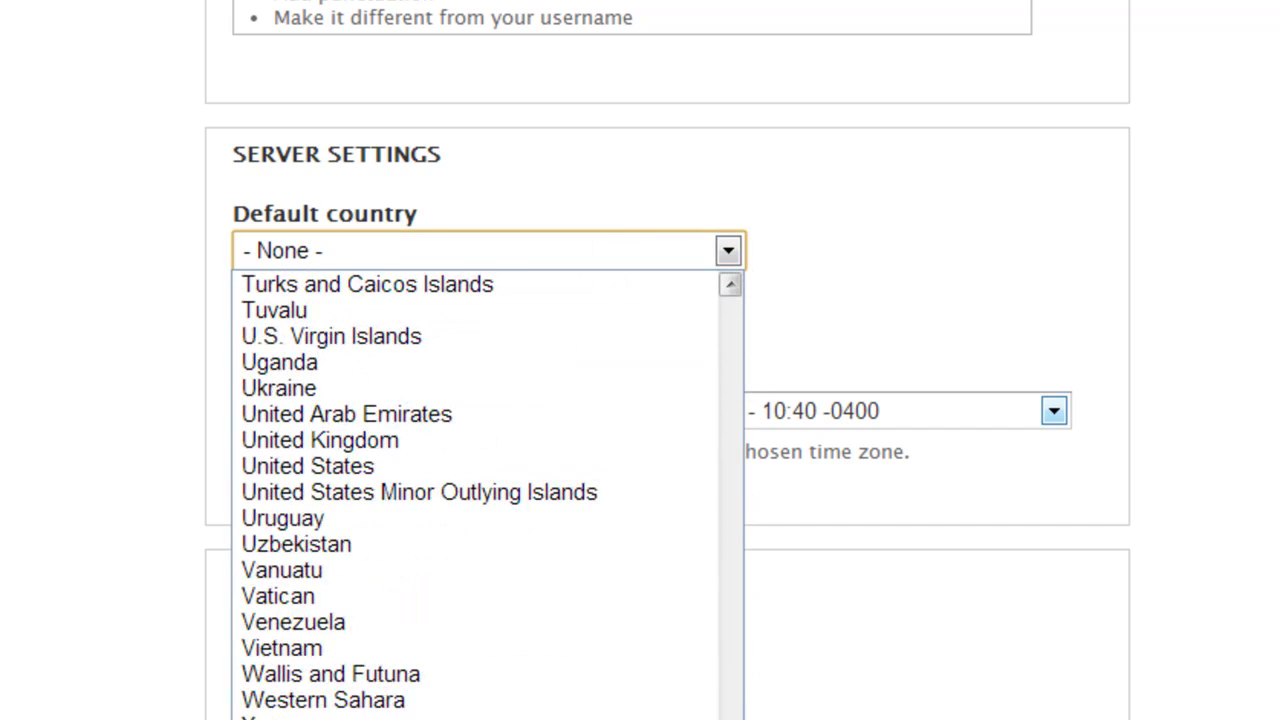
pyautogui.click(418, 468)
pyautogui.scroll(-2, 1101, 399)
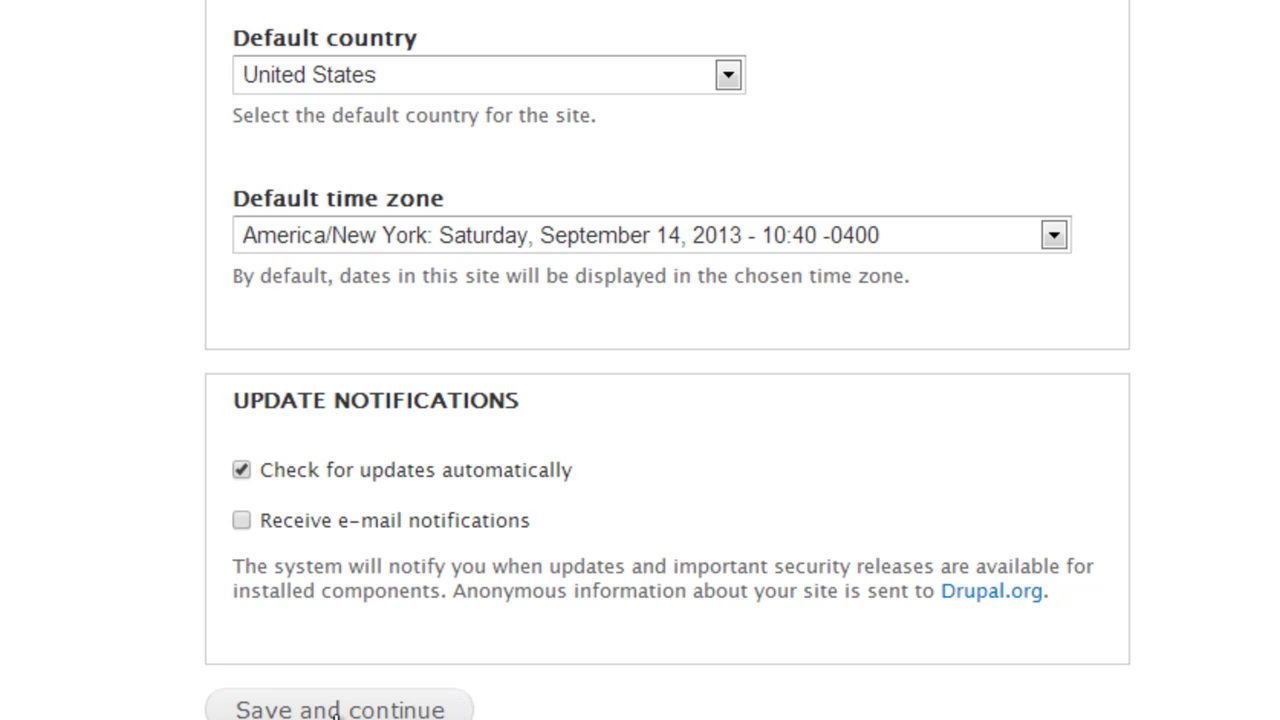
pyautogui.click(385, 712)
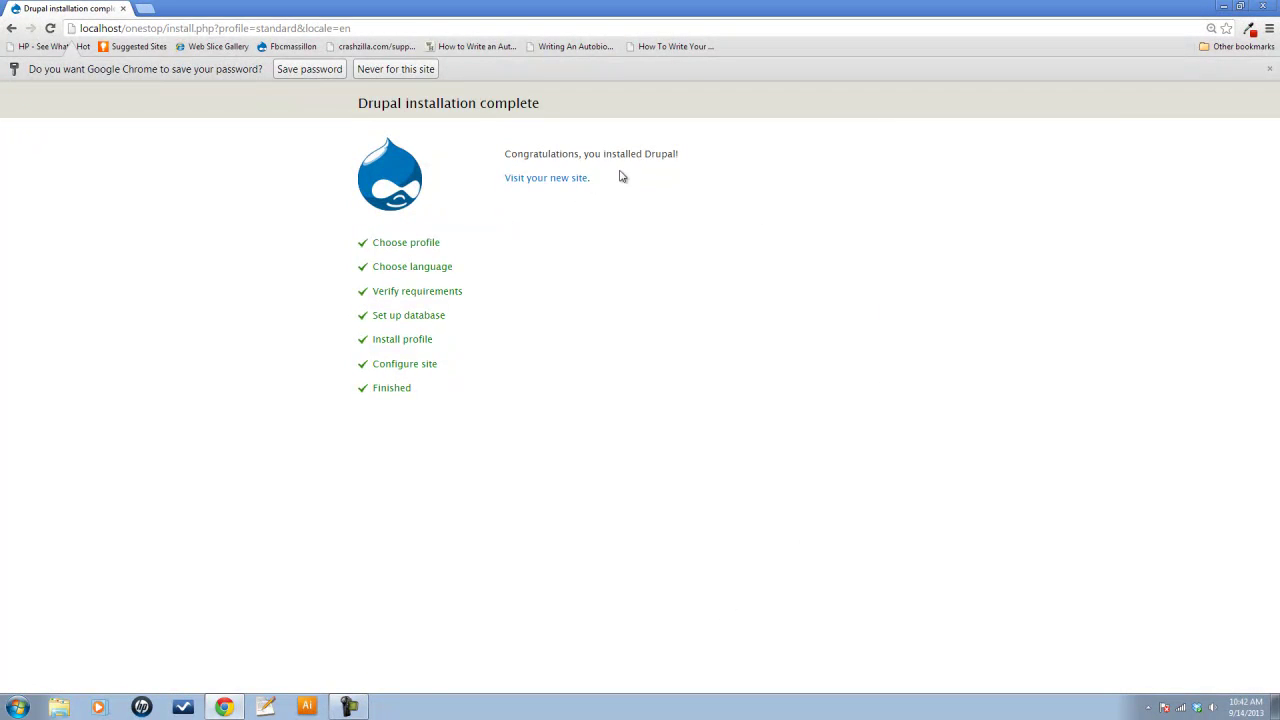
# Go to the newly installed localhost/onestop site and log out of the onestop account
pyautogui.click(548, 180)
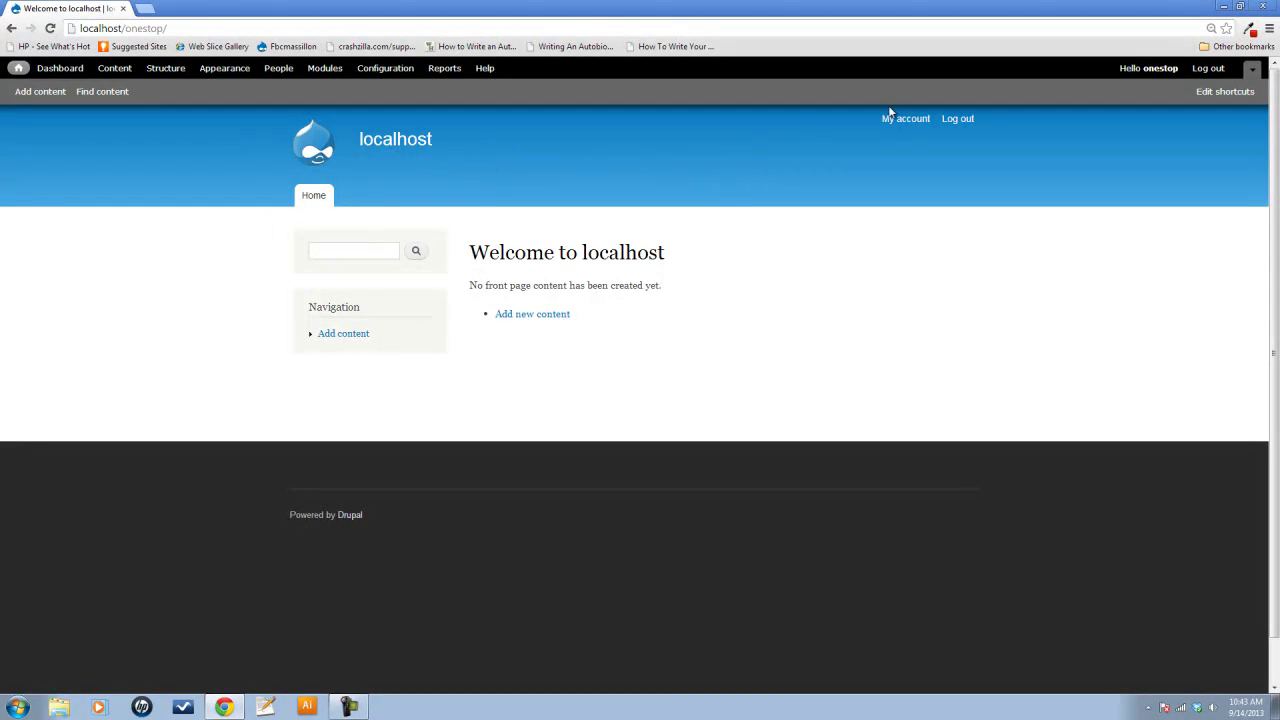
pyautogui.click(957, 120)
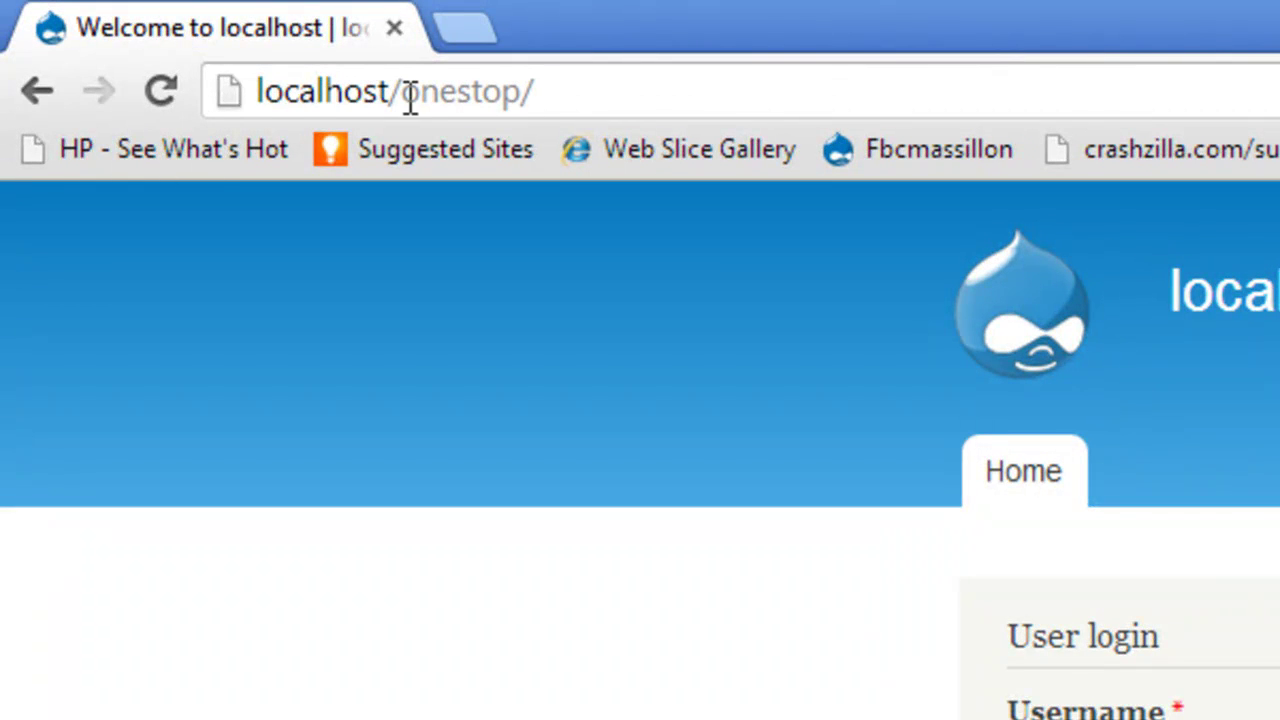
# Change the browser address to localhost/onestop/user
pyautogui.click(550, 92)
pyautogui.tripleClick(533, 92)
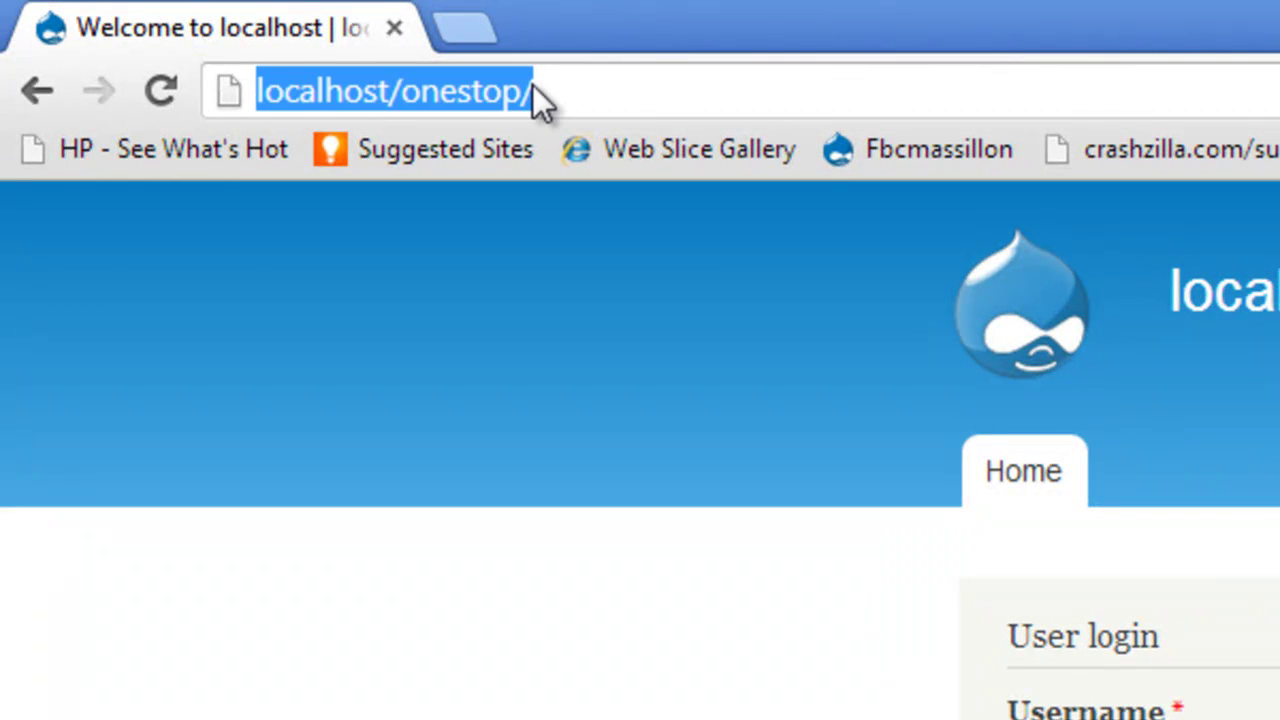
pyautogui.press('Escape')
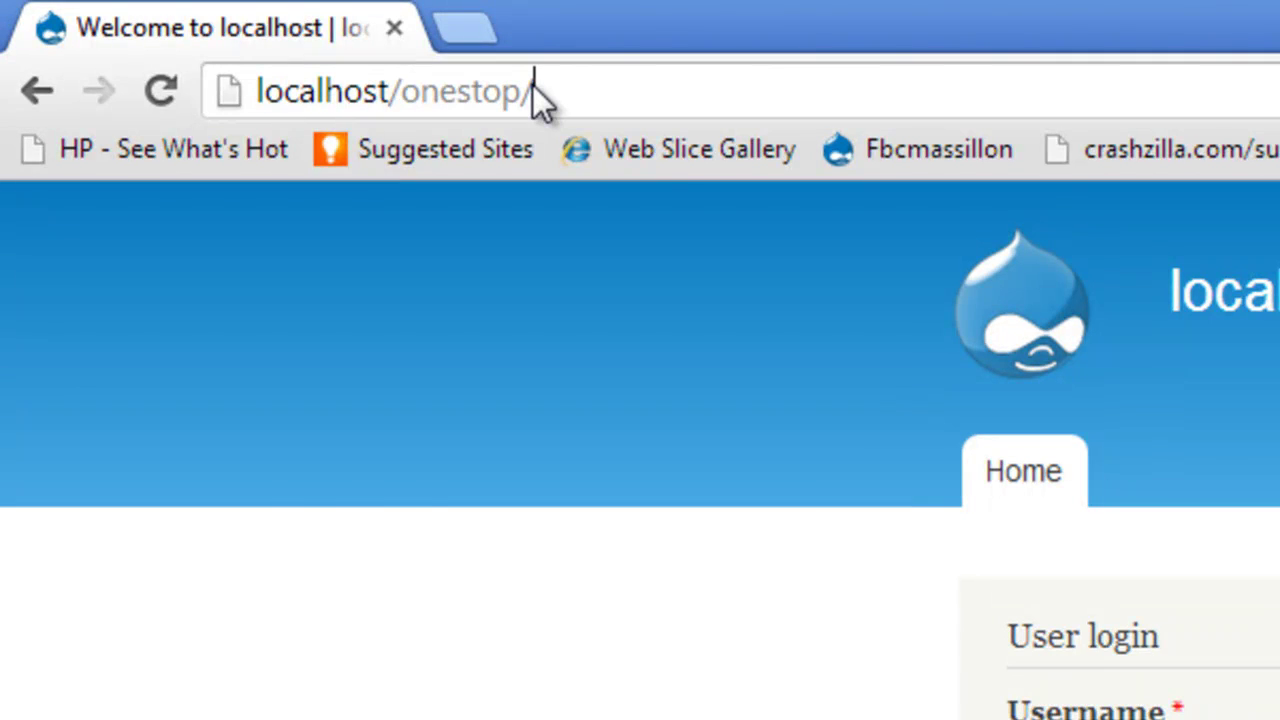
pyautogui.write('user')
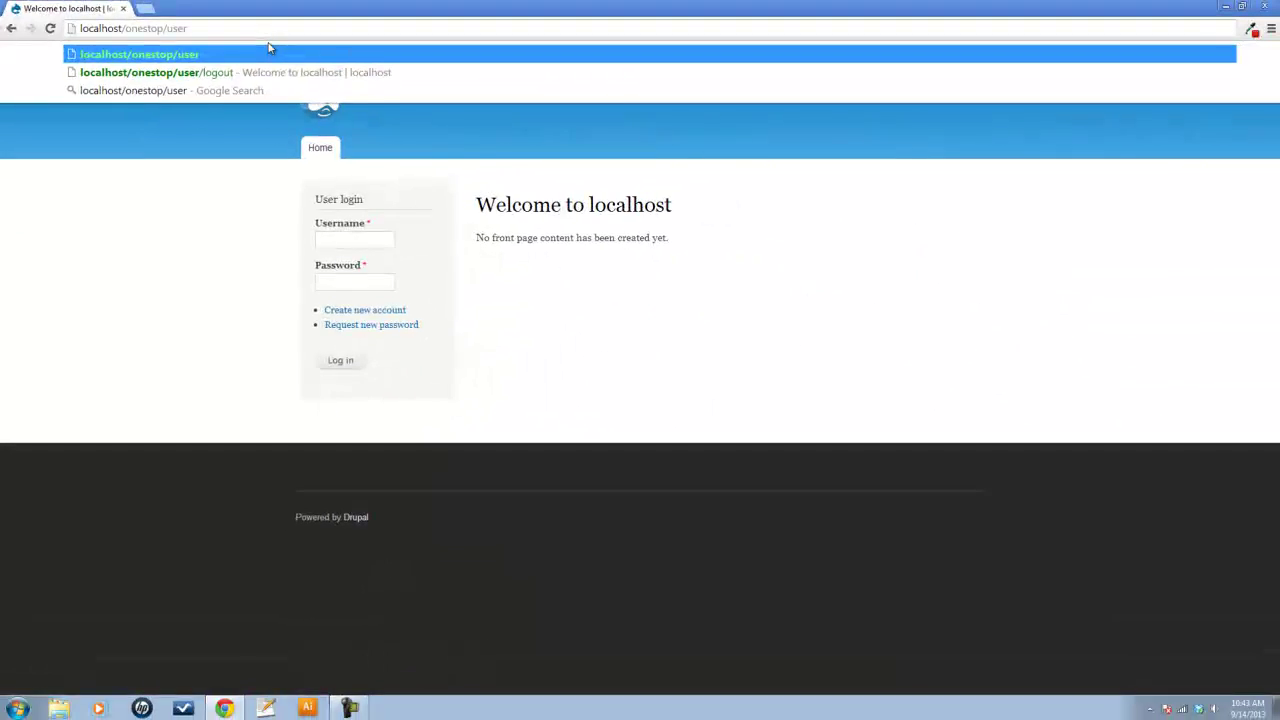
# Load the /user login page and sign in as onestop with the account password
pyautogui.click(855, 146)
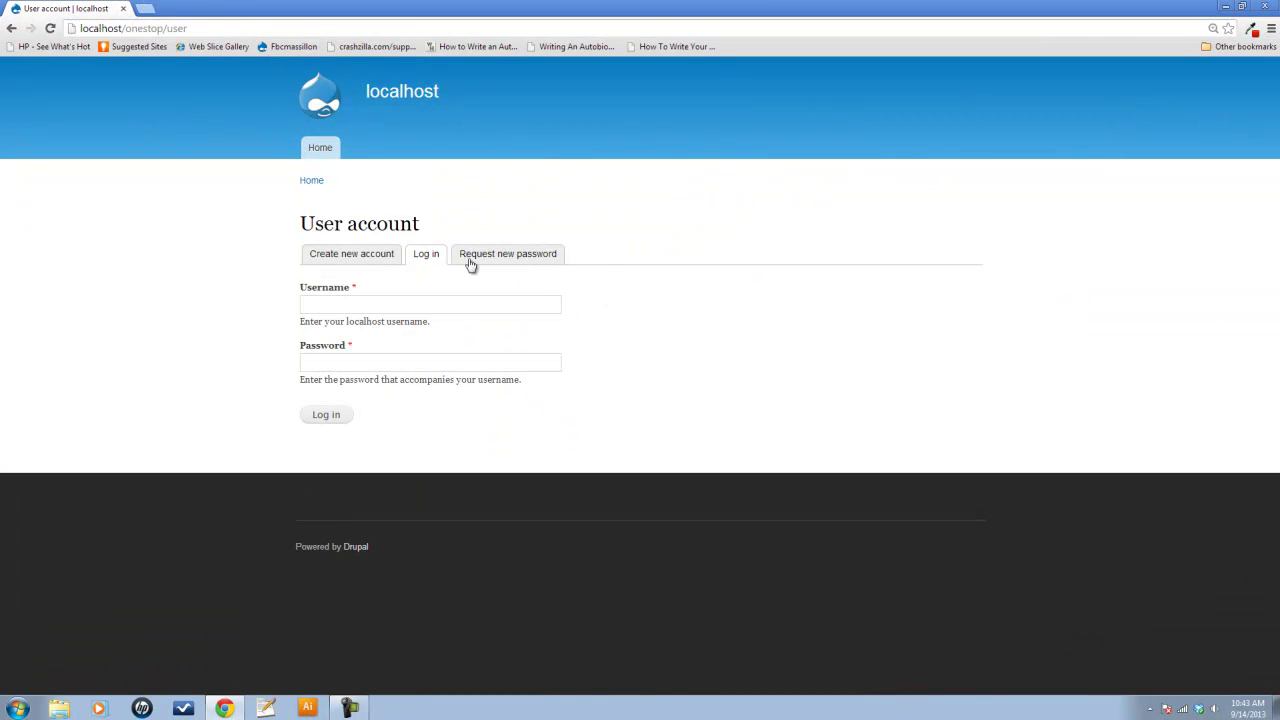
pyautogui.click(414, 306)
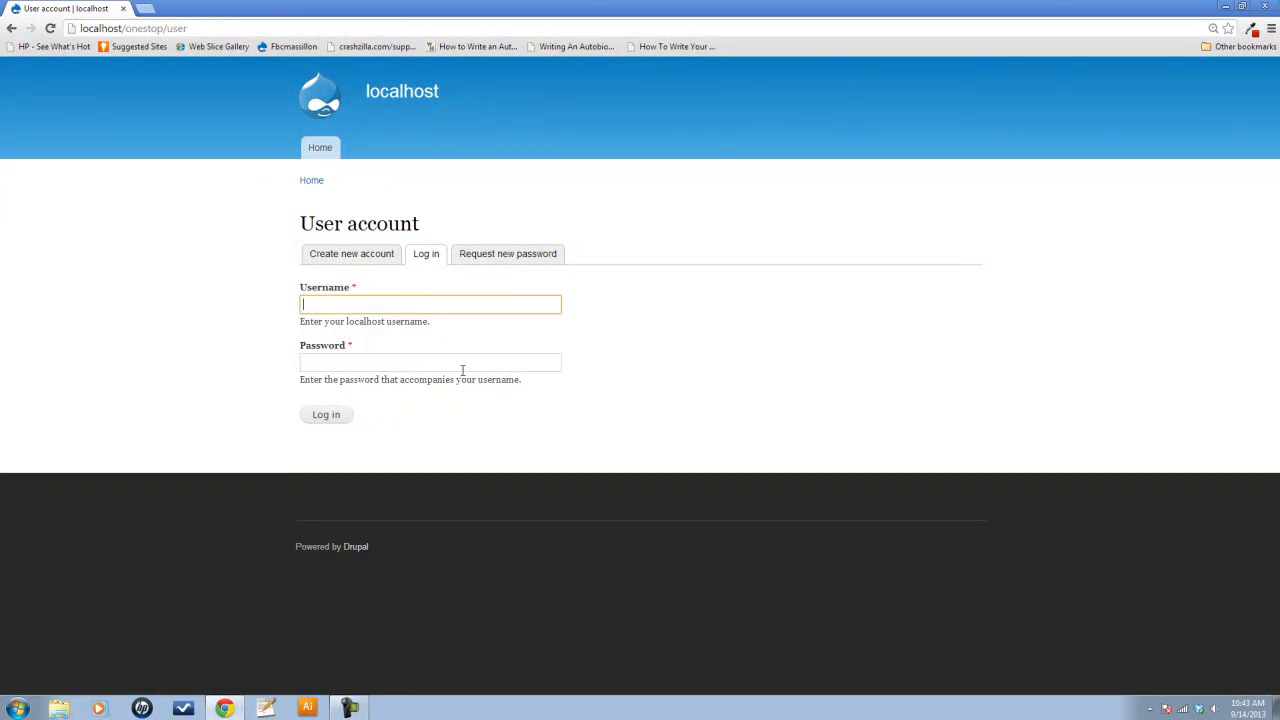
pyautogui.write('onestop')
pyautogui.press('Tab')
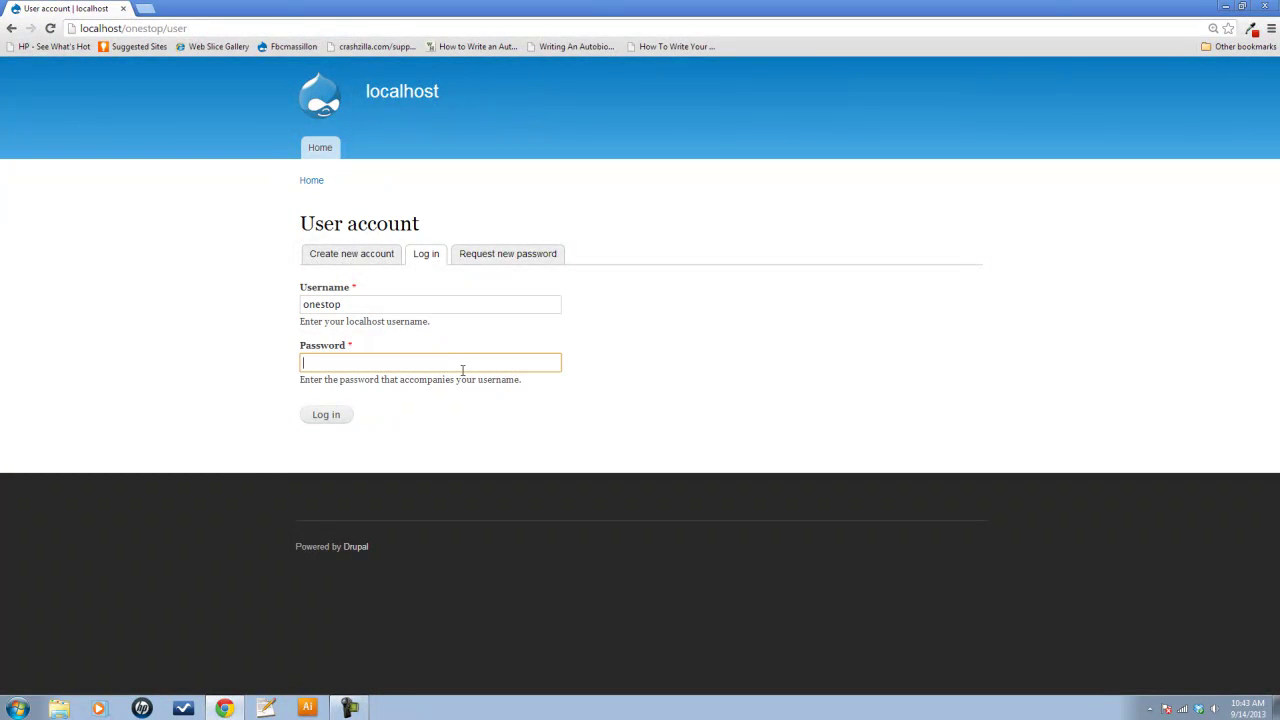
pyautogui.write('one')
pyautogui.write('top')
pyautogui.press('Return')
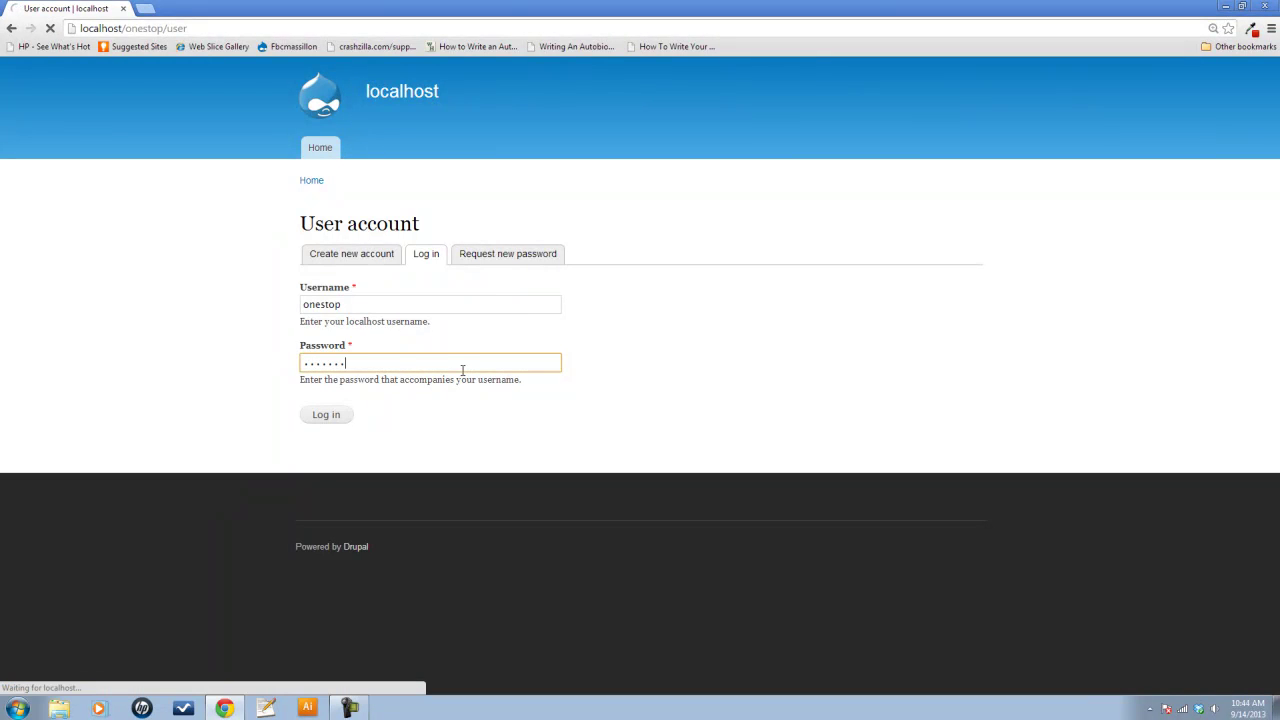